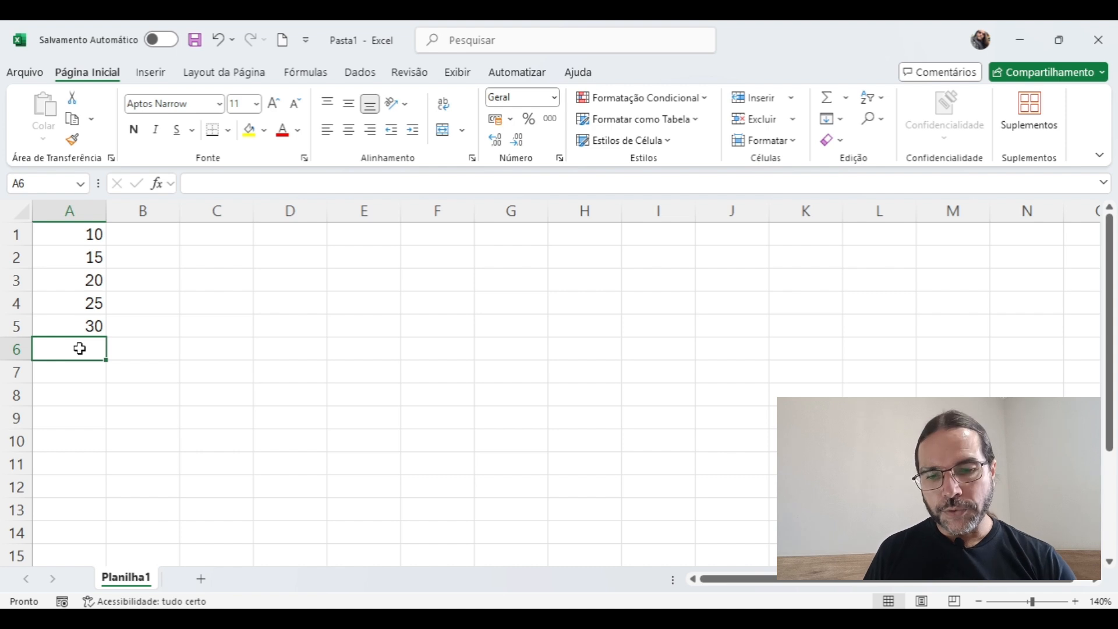
Step: Enter the formula =A1+A2+A3+A4+A5 in cell A6 to add up the five values above
{"action": "type", "text": "="}
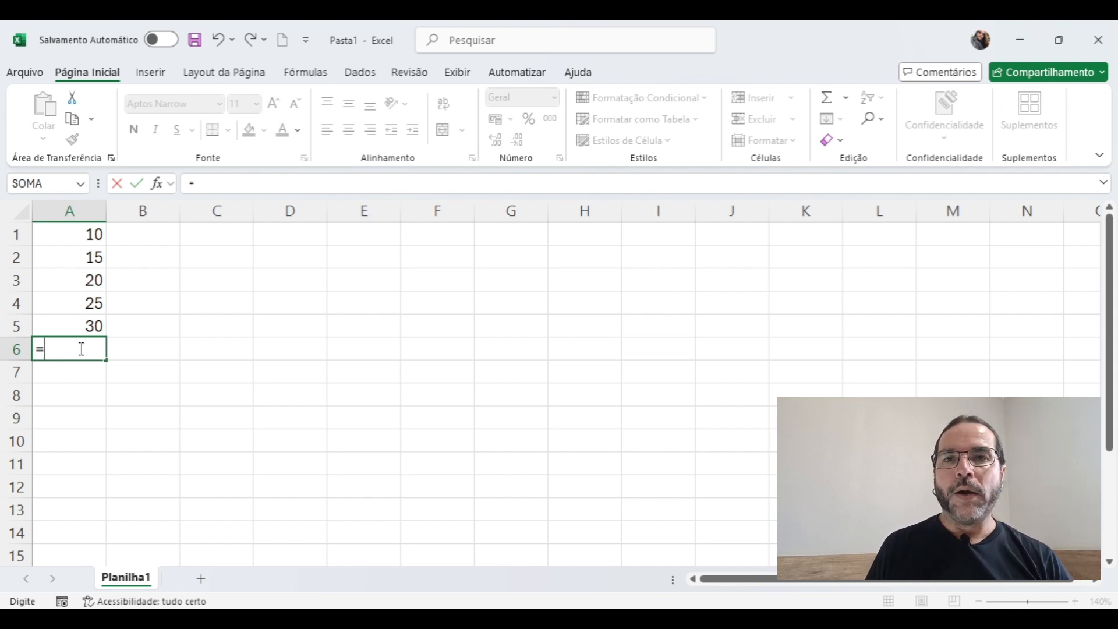
{"action": "left_click", "coordinate": [78, 239]}
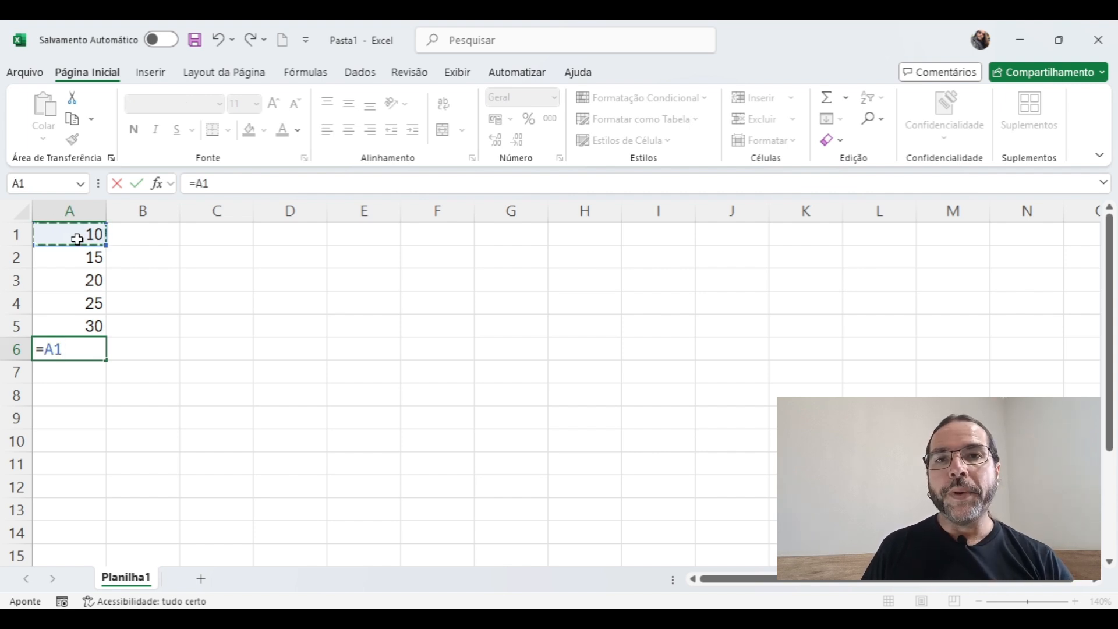
{"action": "type", "text": "+"}
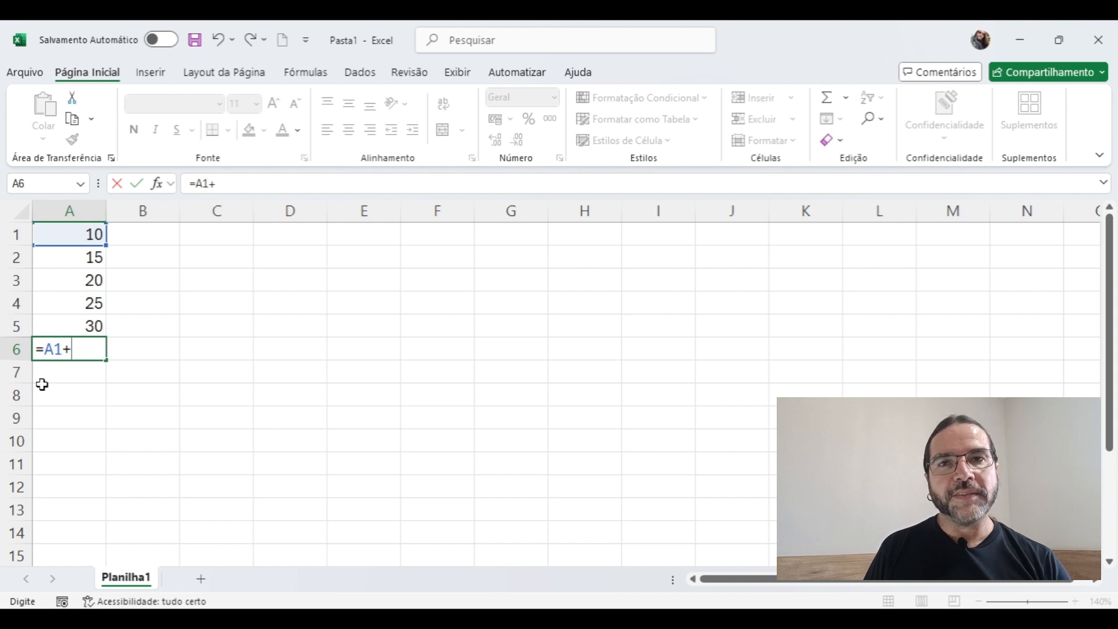
{"action": "left_click", "coordinate": [65, 258]}
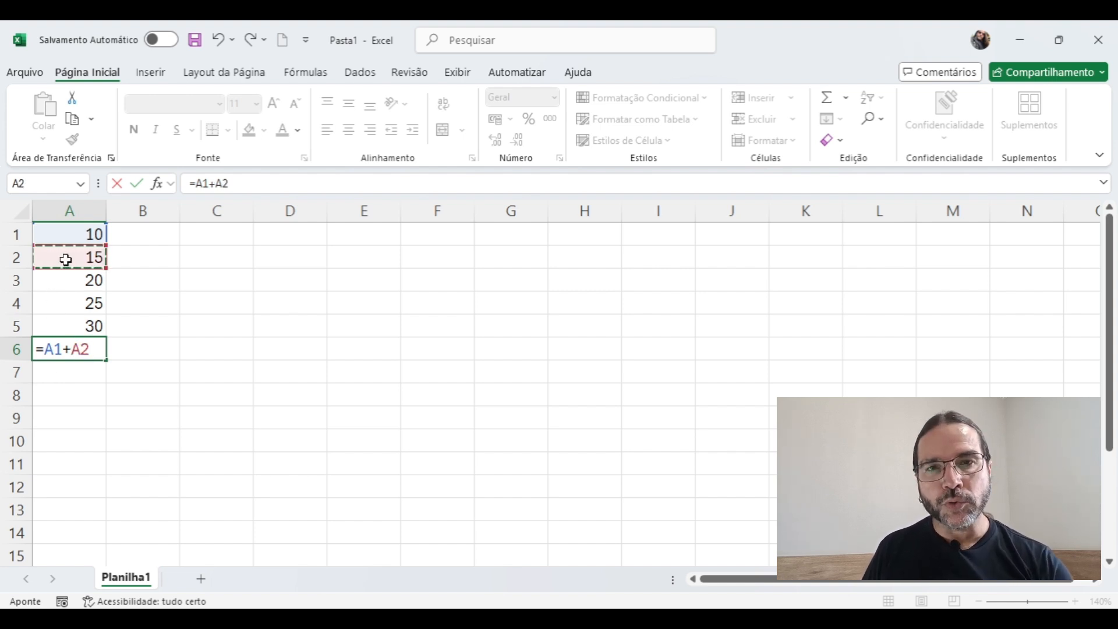
{"action": "type", "text": "+"}
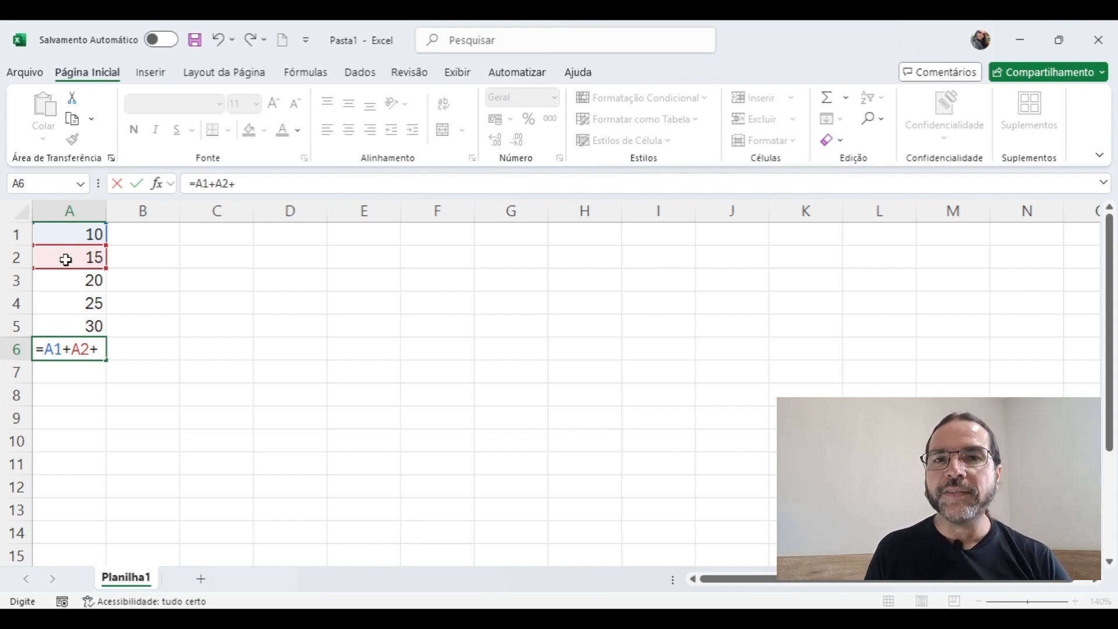
{"action": "left_click", "coordinate": [70, 280]}
{"action": "type", "text": "+"}
{"action": "left_click", "coordinate": [70, 303]}
{"action": "type", "text": "+"}
{"action": "left_click", "coordinate": [70, 326]}
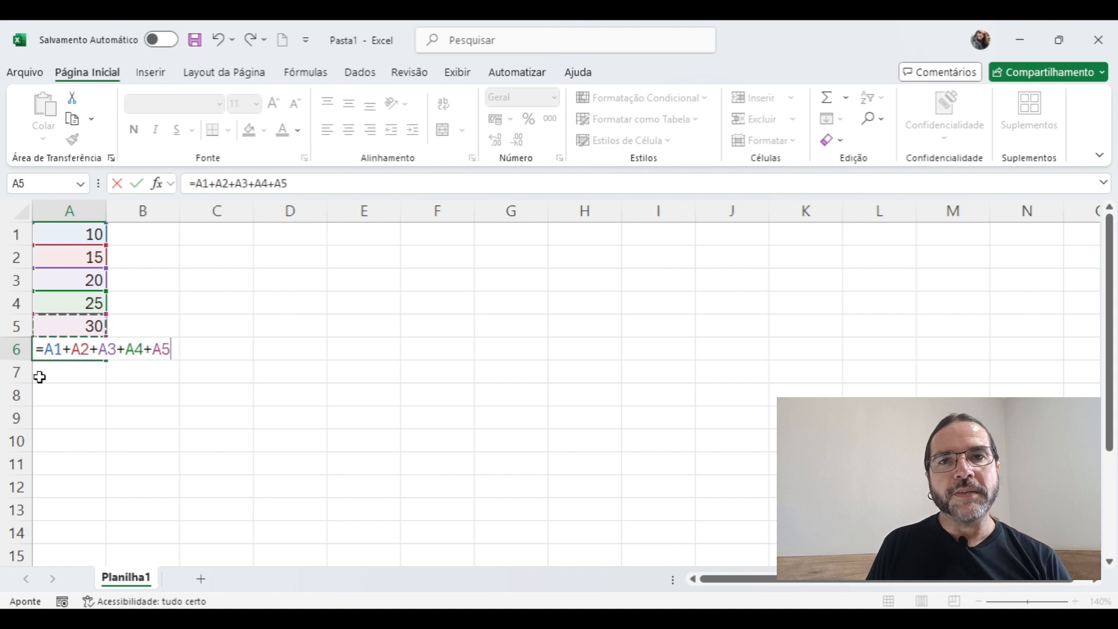
{"action": "key", "text": "Return"}
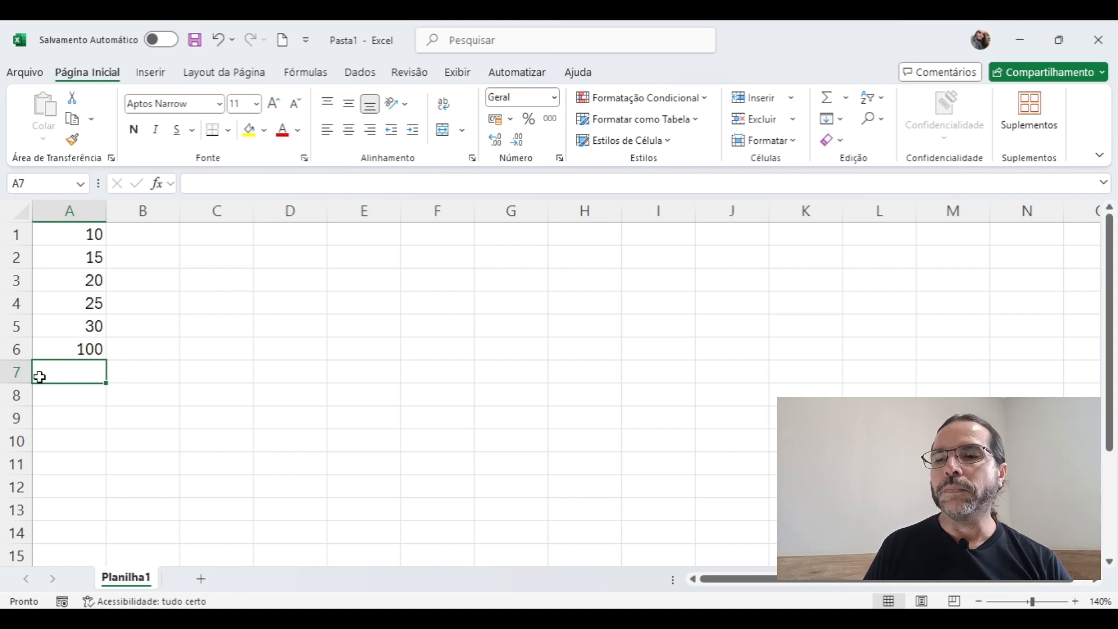
Step: Select A1:A5 to view its quick summary values, and look through the status bar customization options
{"action": "left_click_drag", "start_coordinate": [55, 232], "coordinate": [72, 321]}
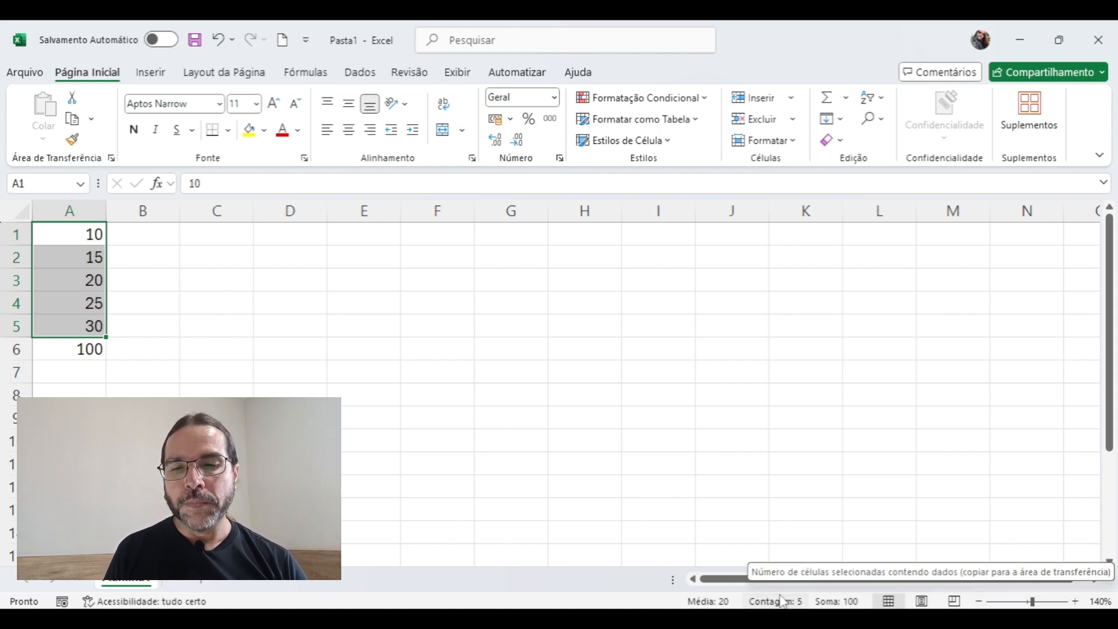
{"action": "right_click", "coordinate": [675, 603]}
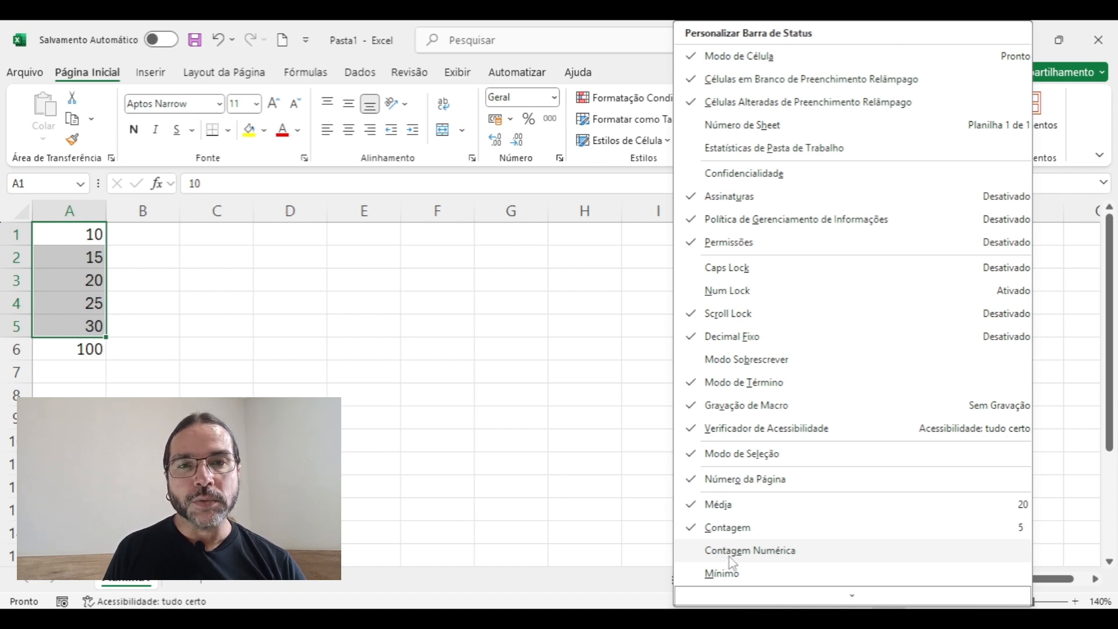
{"action": "scroll", "coordinate": [730, 581], "scroll_direction": "down", "scroll_amount": 2}
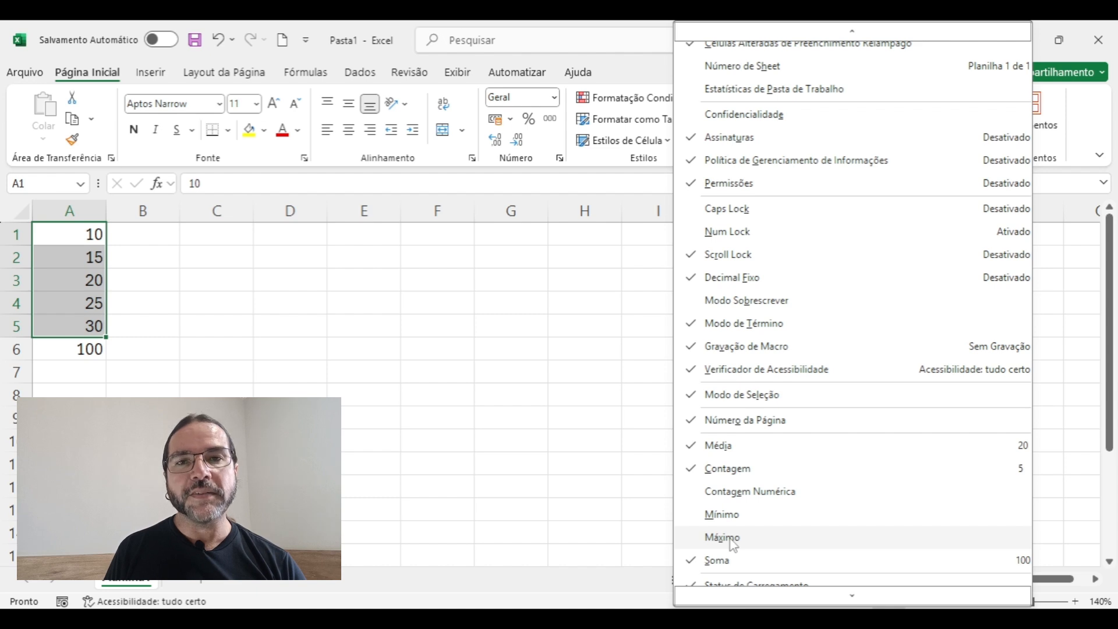
{"action": "left_click", "coordinate": [238, 238]}
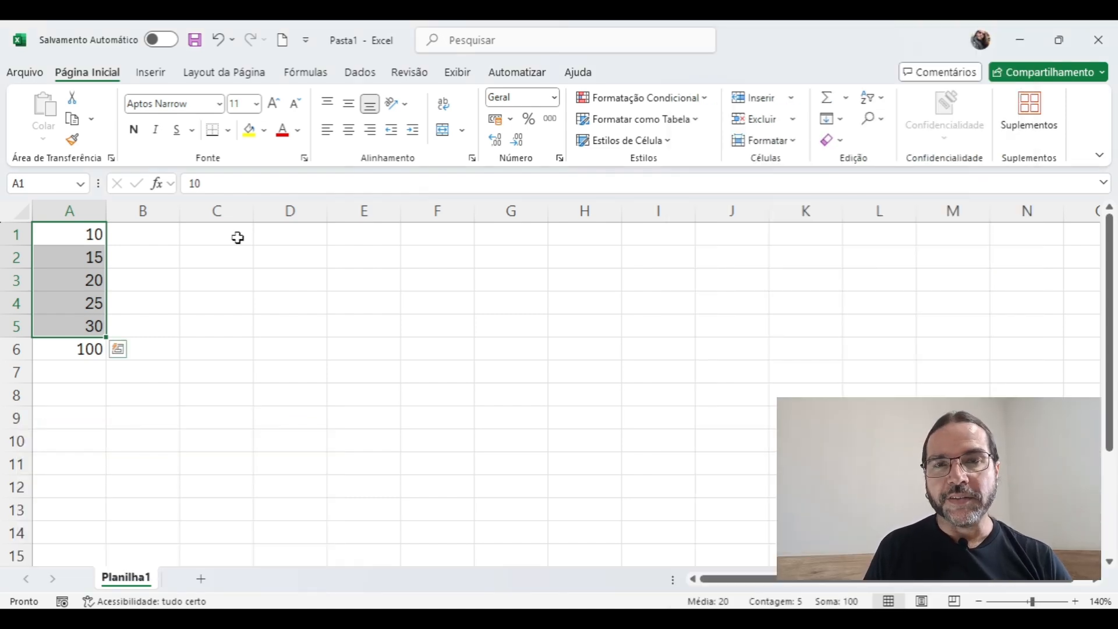
Step: Inspect the addition formula of cell A6 in the formula bar and directly in the cell
{"action": "left_click", "coordinate": [86, 348]}
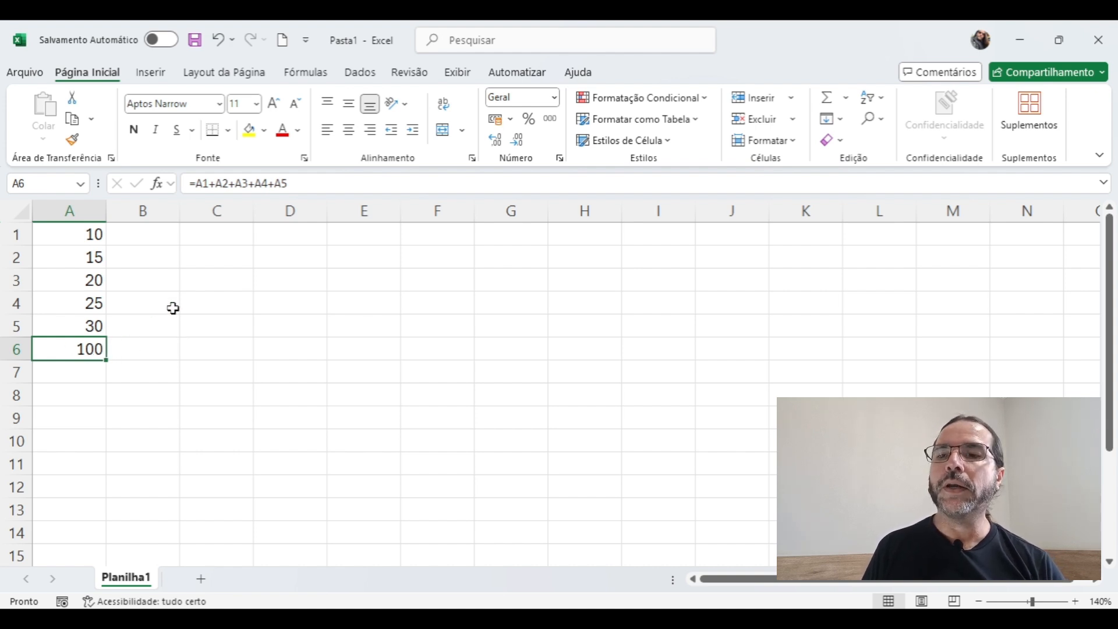
{"action": "left_click", "coordinate": [300, 185]}
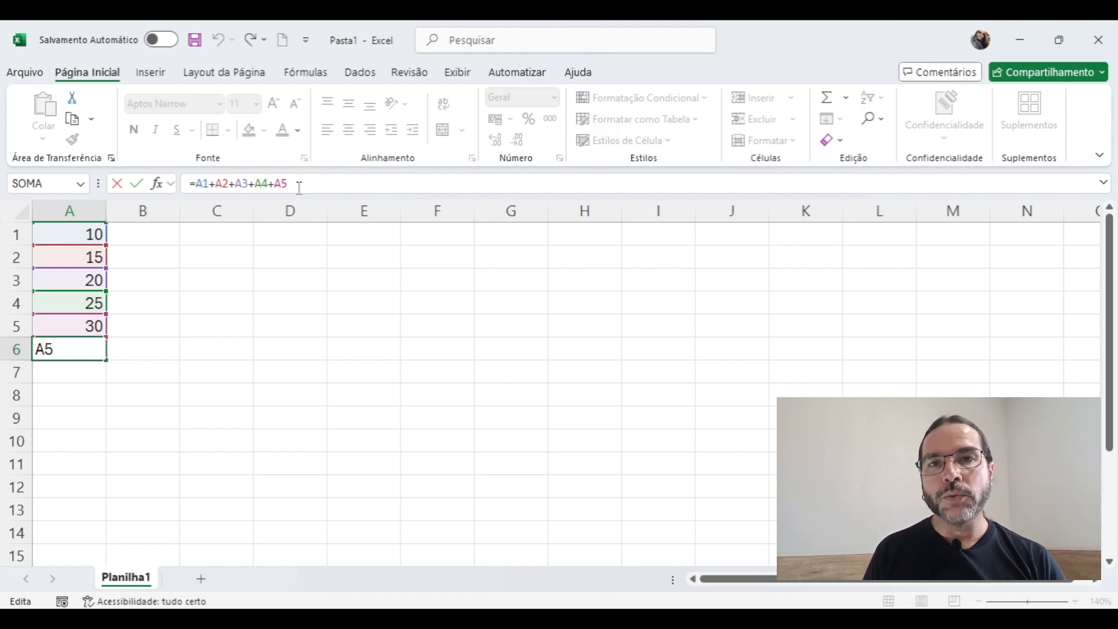
{"action": "key", "text": "ctrl+Return"}
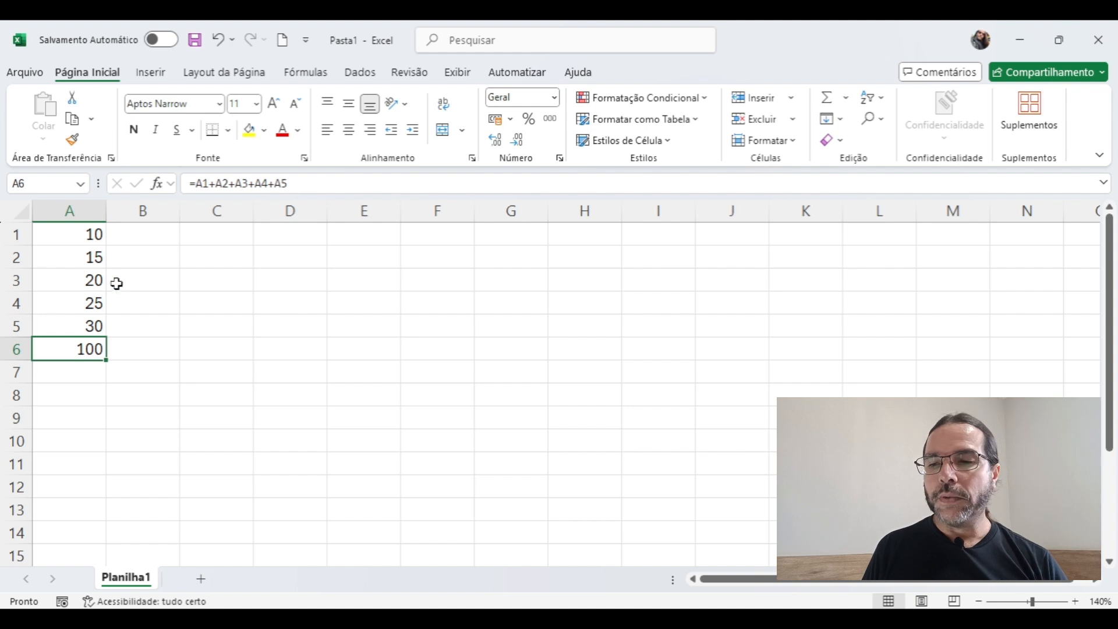
{"action": "double_click", "coordinate": [74, 349]}
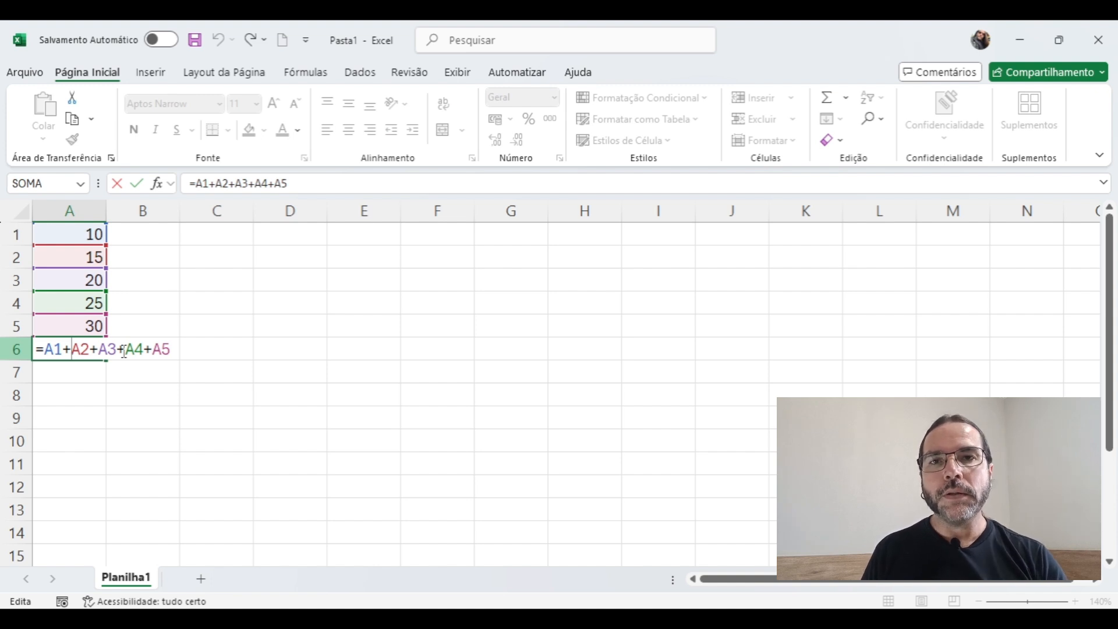
{"action": "key", "text": "ctrl+Return"}
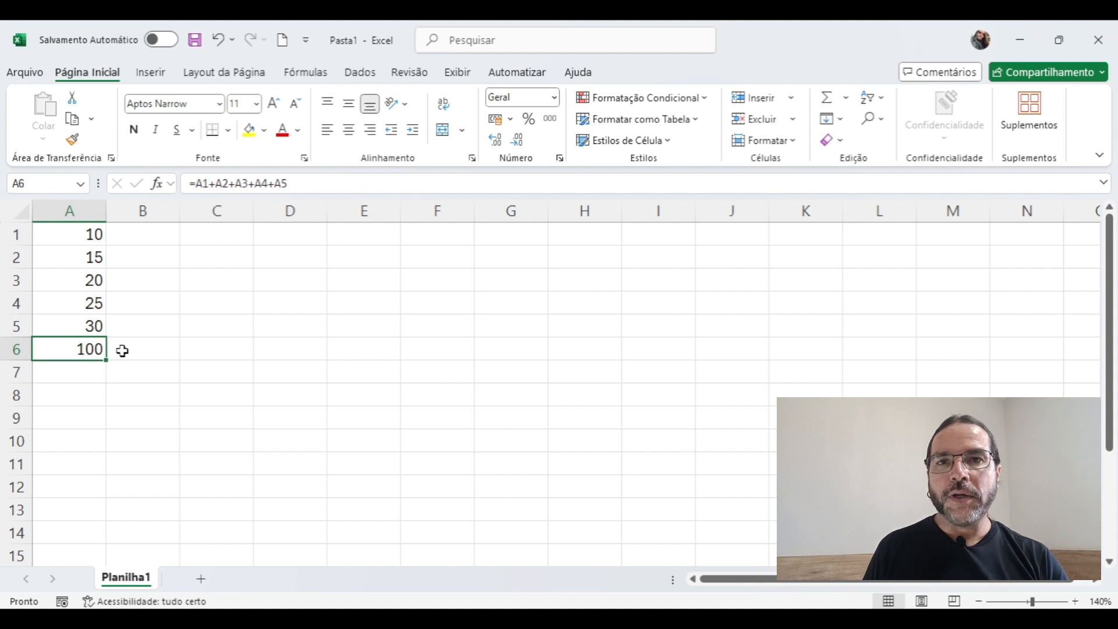
{"action": "key", "text": "F2"}
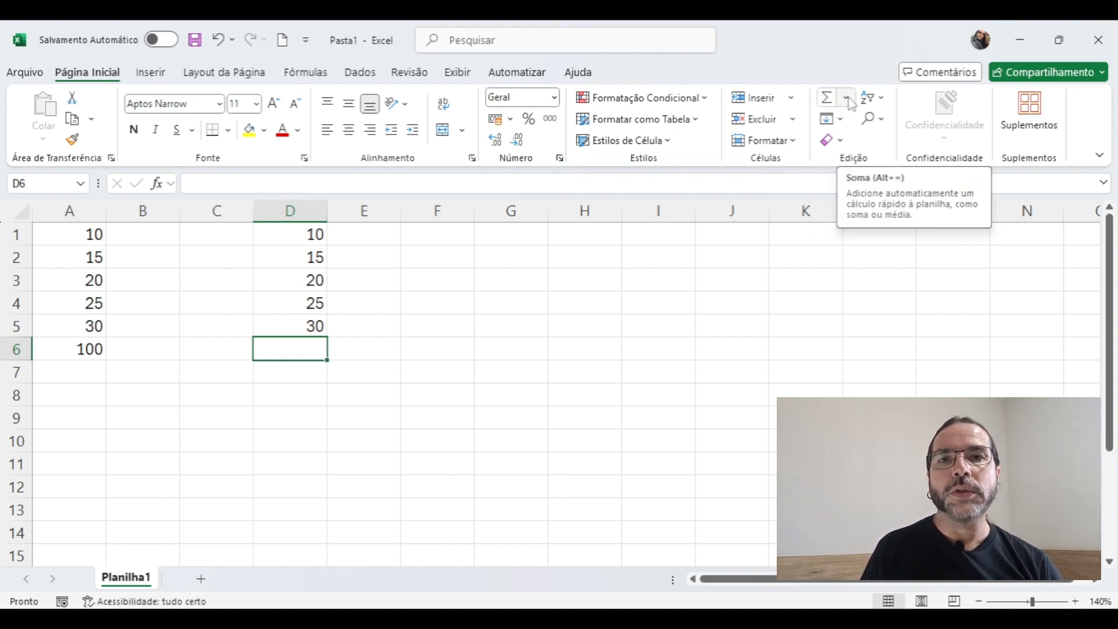
Step: Start inserting a function in D6 from the full function library and browse the list of the Tudo category
{"action": "left_click", "coordinate": [847, 99]}
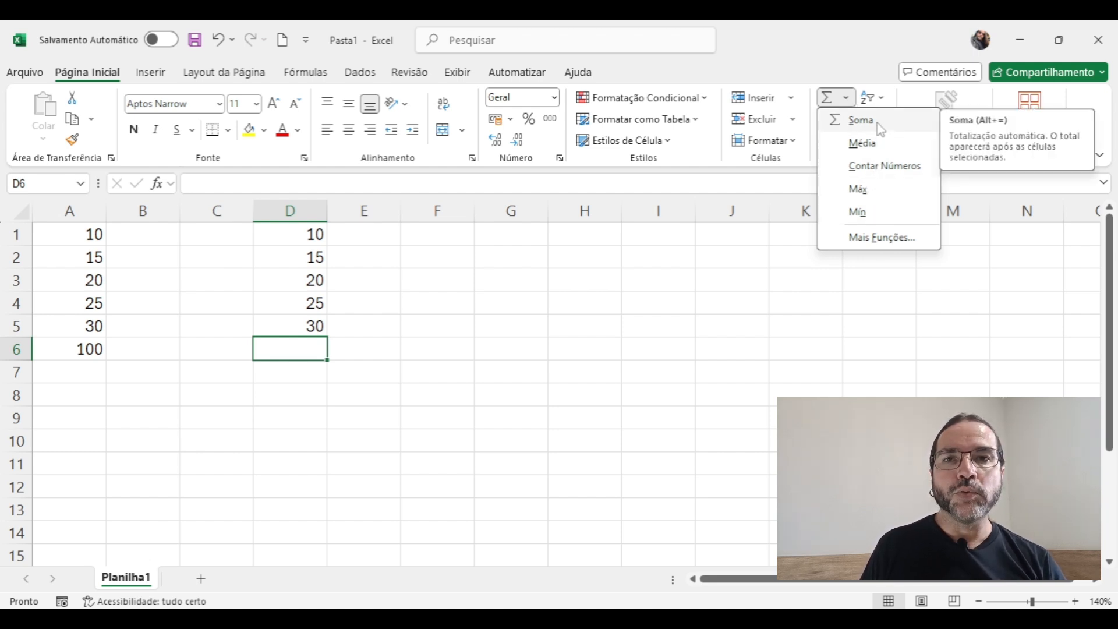
{"action": "left_click", "coordinate": [876, 241]}
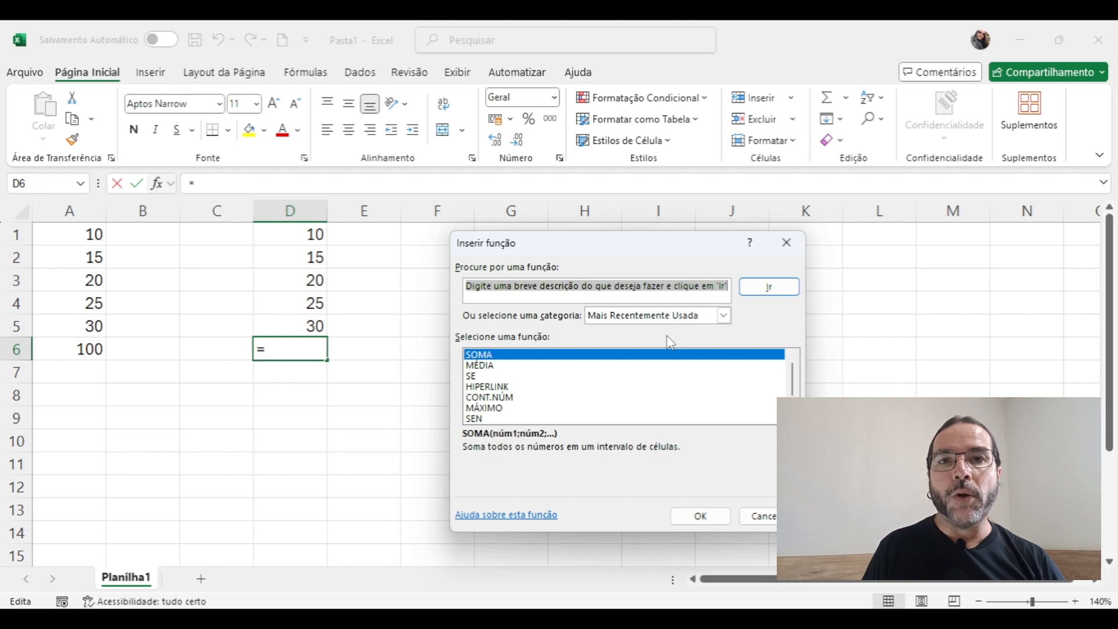
{"action": "left_click", "coordinate": [723, 316]}
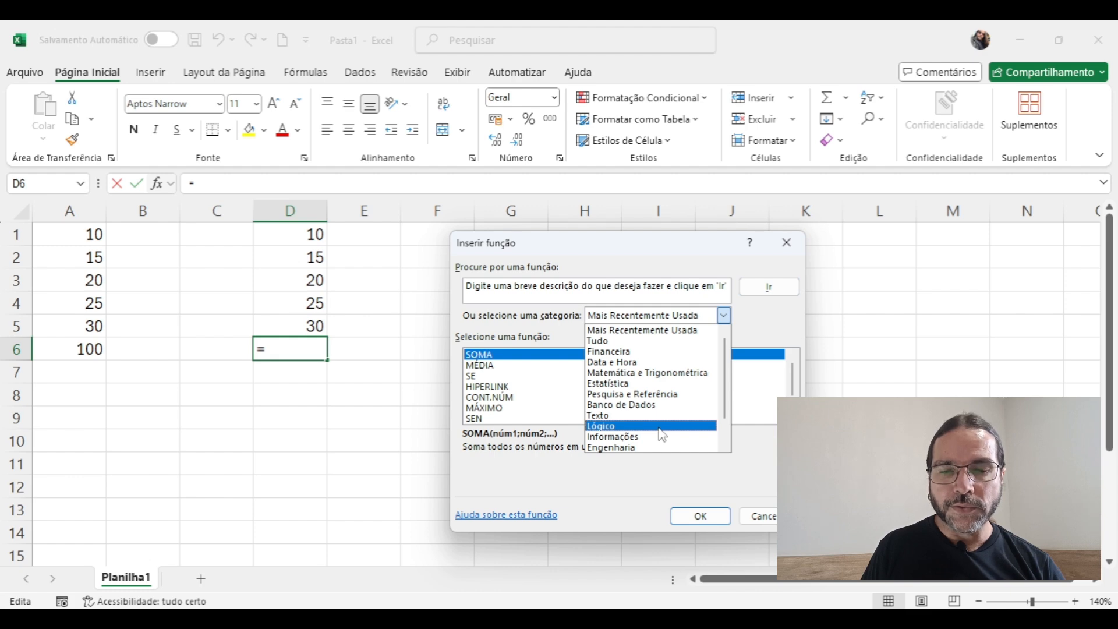
{"action": "left_click", "coordinate": [661, 341]}
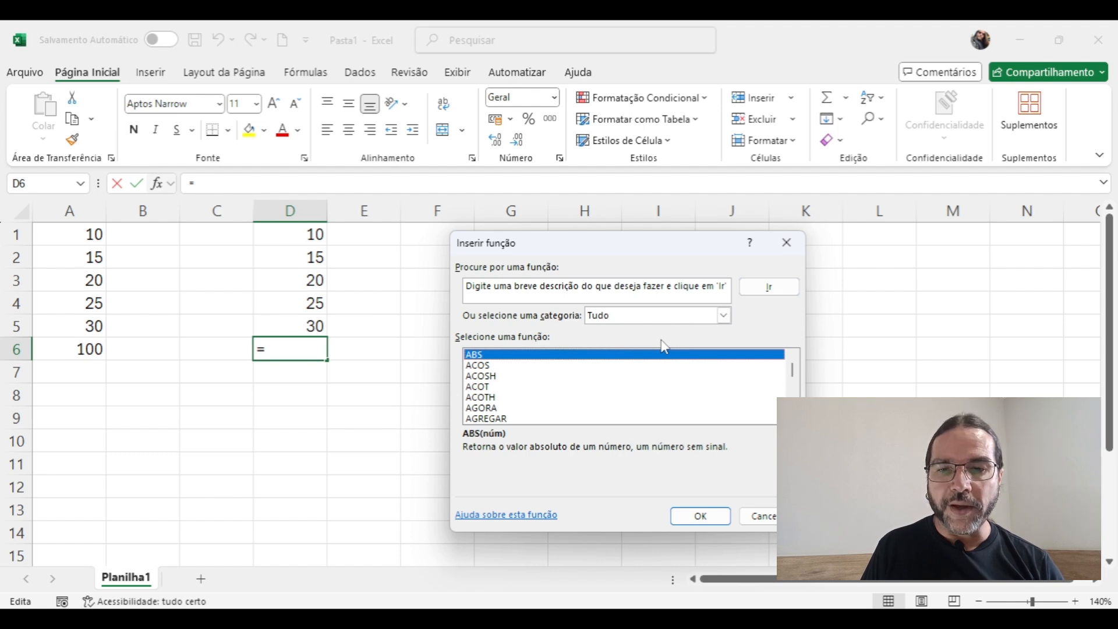
{"action": "key", "text": "Down"}
{"action": "key", "text": "Down"}
{"action": "key", "text": "Down"}
{"action": "key", "text": "Down"}
{"action": "key", "text": "Down"}
{"action": "key", "text": "Down"}
{"action": "key", "text": "Down"}
{"action": "key", "text": "Down"}
{"action": "key", "text": "Down"}
{"action": "key", "text": "Down"}
{"action": "key", "text": "Down"}
{"action": "key", "text": "Down"}
{"action": "key", "text": "Down"}
{"action": "key", "text": "Down"}
{"action": "key", "text": "Down"}
{"action": "key", "text": "Down"}
{"action": "key", "text": "Down"}
{"action": "key", "text": "Down"}
{"action": "key", "text": "Down"}
{"action": "key", "text": "Down"}
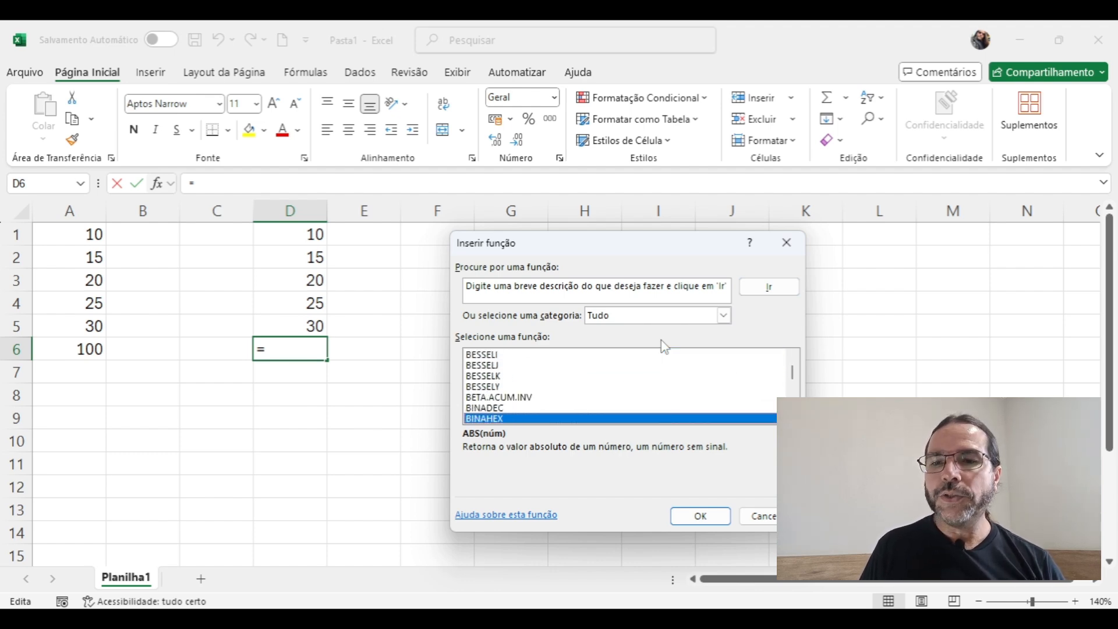
{"action": "key", "text": "Down"}
{"action": "key", "text": "Down"}
{"action": "key", "text": "Down"}
{"action": "key", "text": "Down"}
{"action": "key", "text": "Down"}
{"action": "key", "text": "Down"}
{"action": "key", "text": "Down"}
{"action": "key", "text": "Down"}
{"action": "key", "text": "Down"}
{"action": "key", "text": "Down"}
{"action": "key", "text": "Down"}
{"action": "key", "text": "Down"}
{"action": "key", "text": "Down"}
{"action": "key", "text": "Down"}
{"action": "key", "text": "Down"}
{"action": "key", "text": "Down"}
{"action": "key", "text": "Down"}
{"action": "key", "text": "Down"}
{"action": "key", "text": "Down"}
{"action": "key", "text": "Down"}
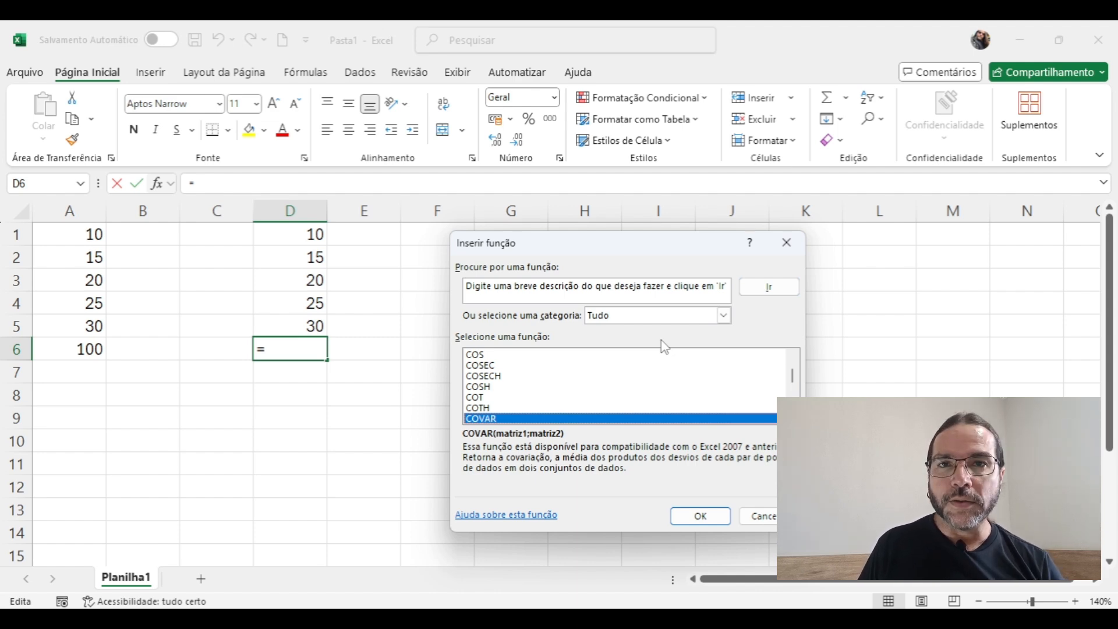
Step: Find the SOMA function in the list and insert it in D6 with D1:D5 as its argument
{"action": "key", "text": "s"}
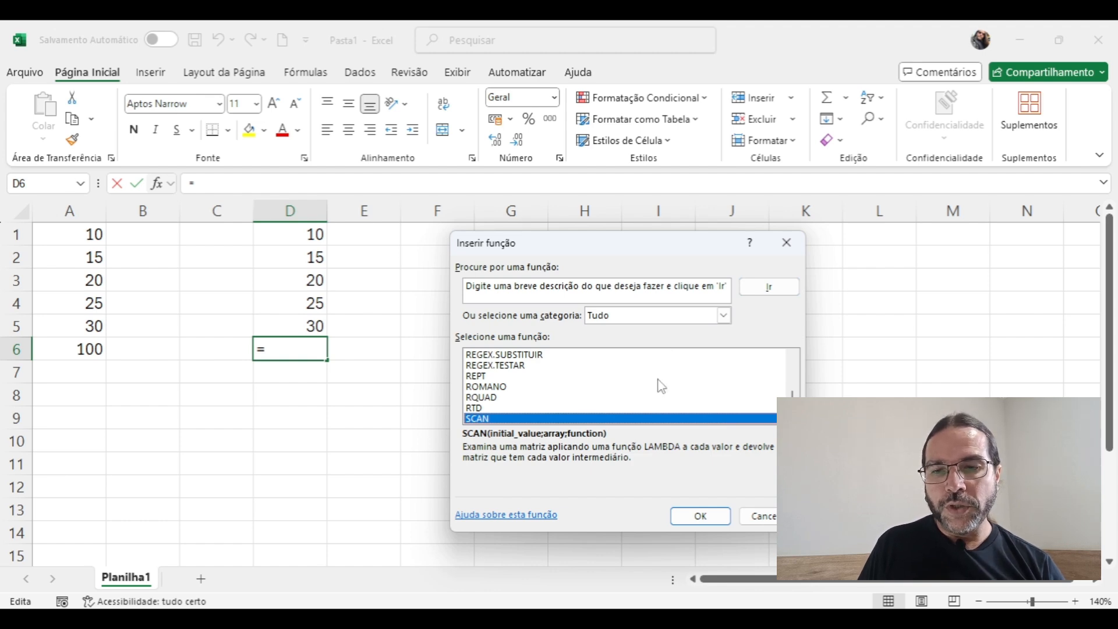
{"action": "type", "text": "soma"}
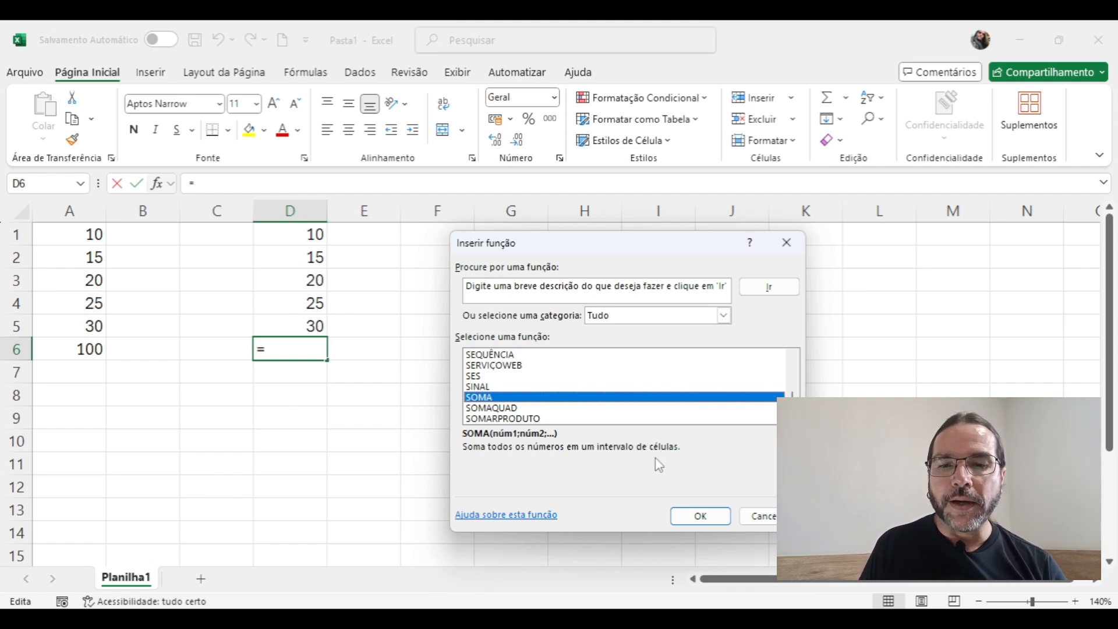
{"action": "left_click", "coordinate": [696, 515]}
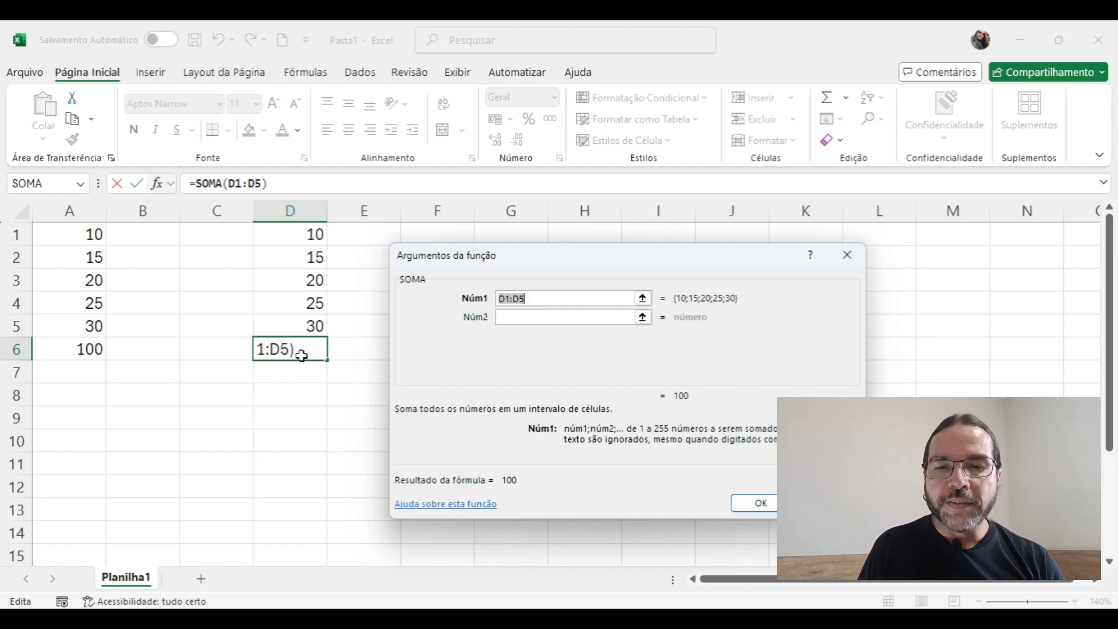
{"action": "left_click", "coordinate": [761, 507]}
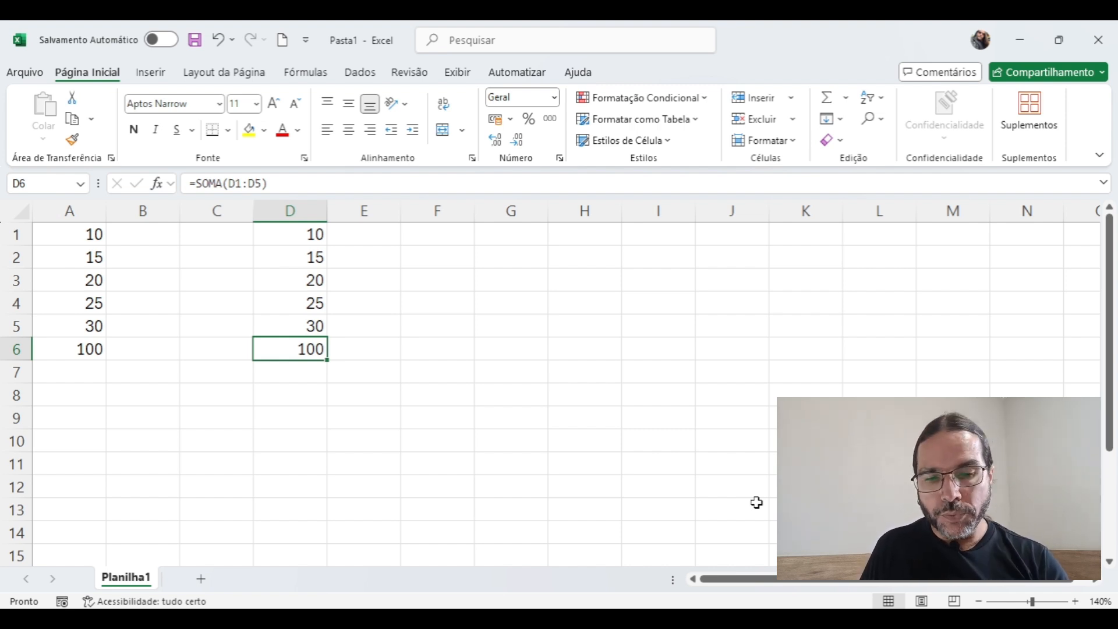
Step: Clear cell D6 and start a new formula in it with =soma(
{"action": "key", "text": "Delete"}
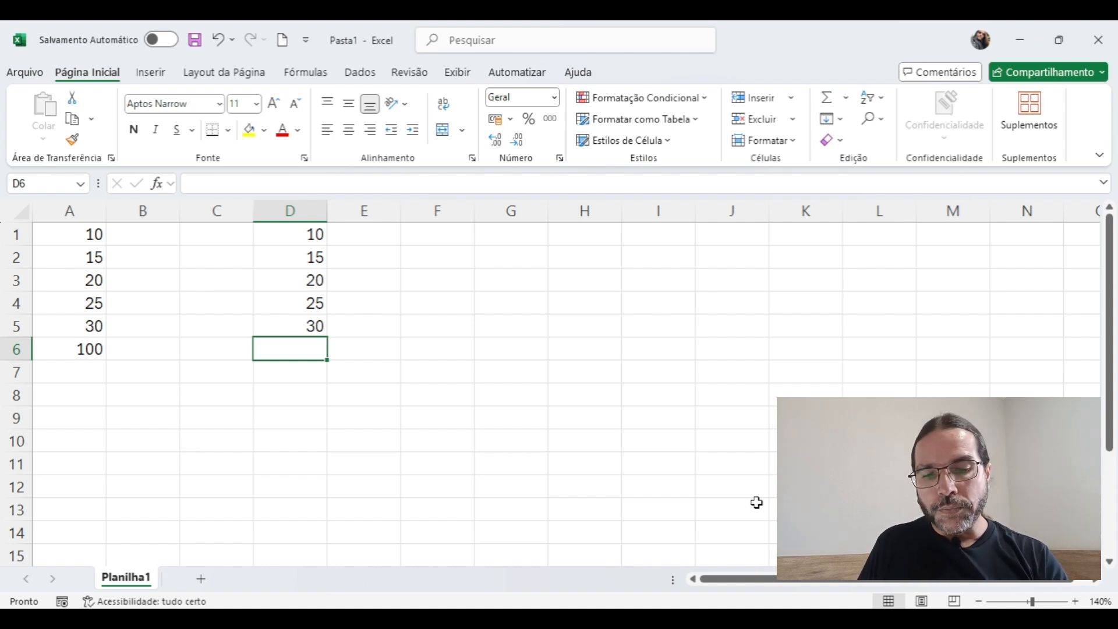
{"action": "type", "text": "="}
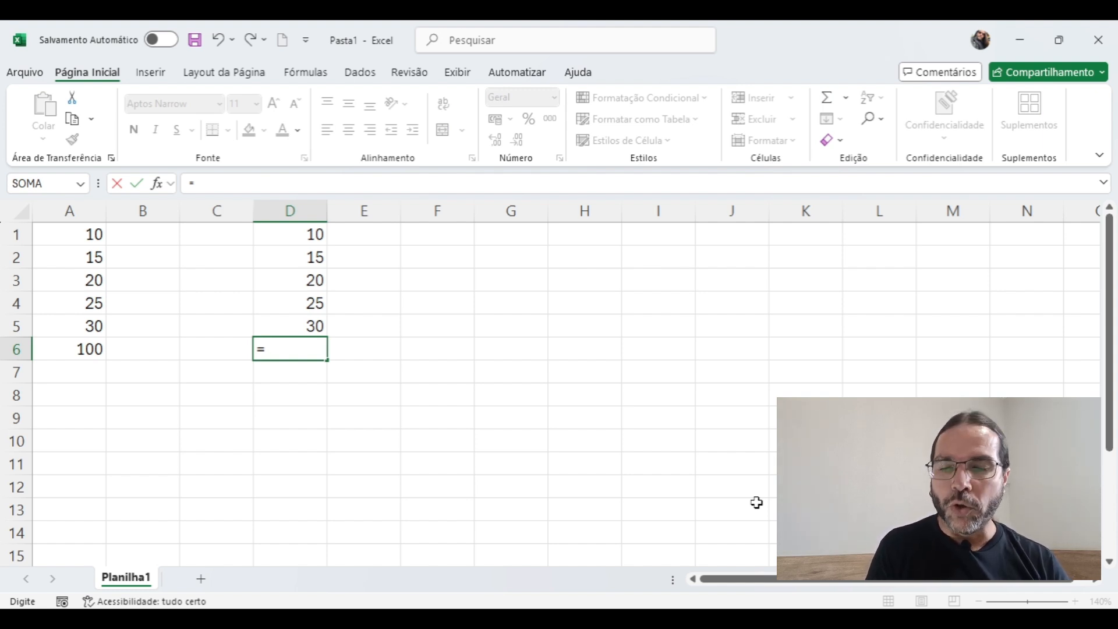
{"action": "type", "text": "s"}
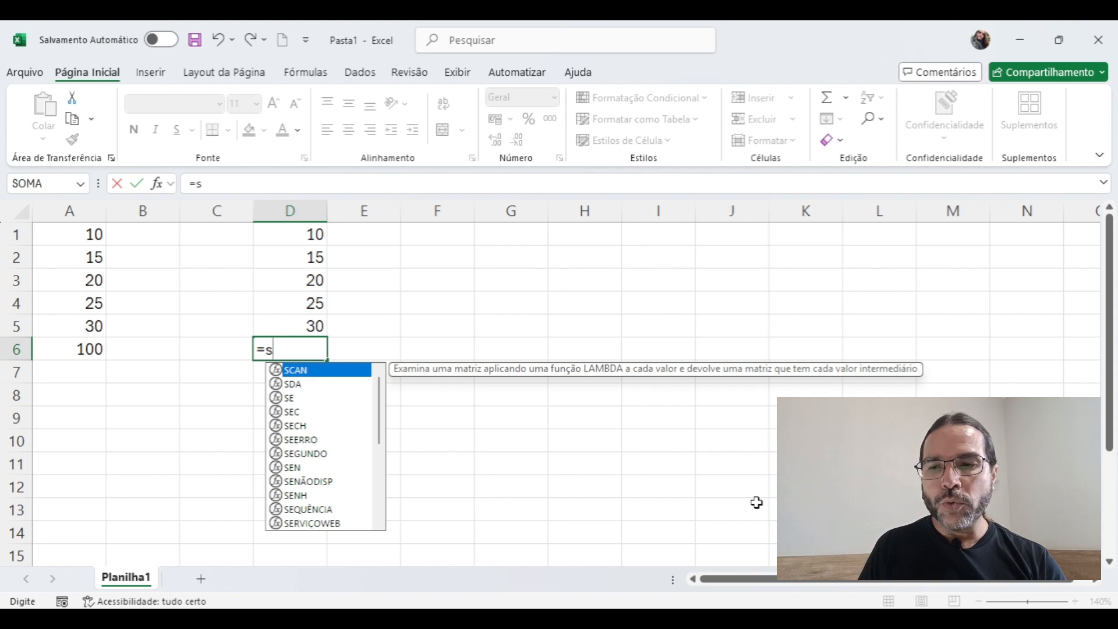
{"action": "type", "text": "o"}
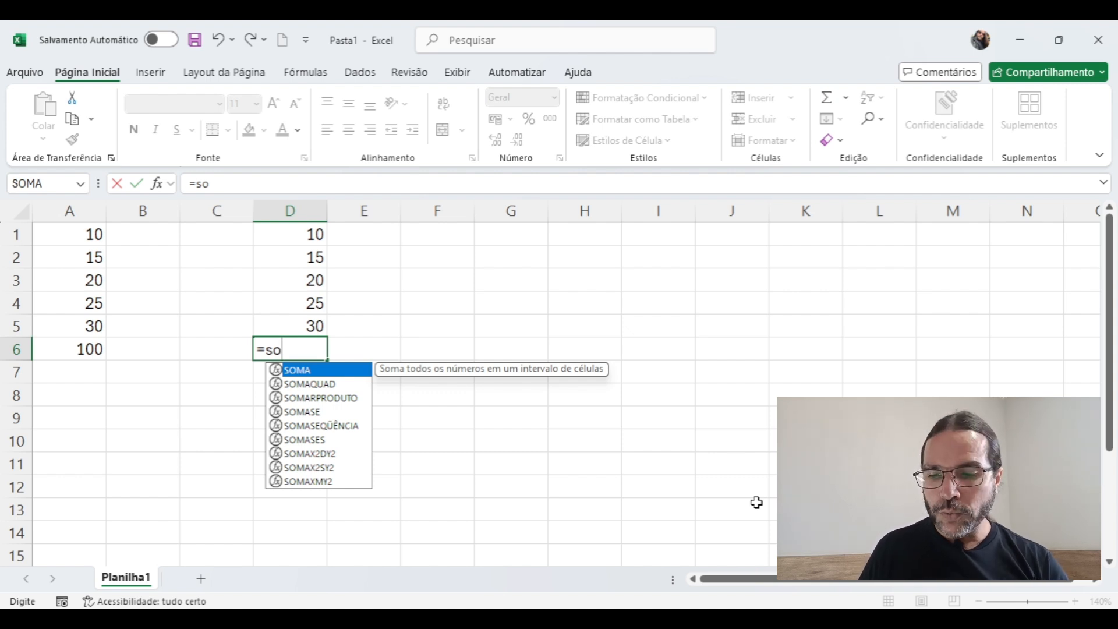
{"action": "type", "text": "ma"}
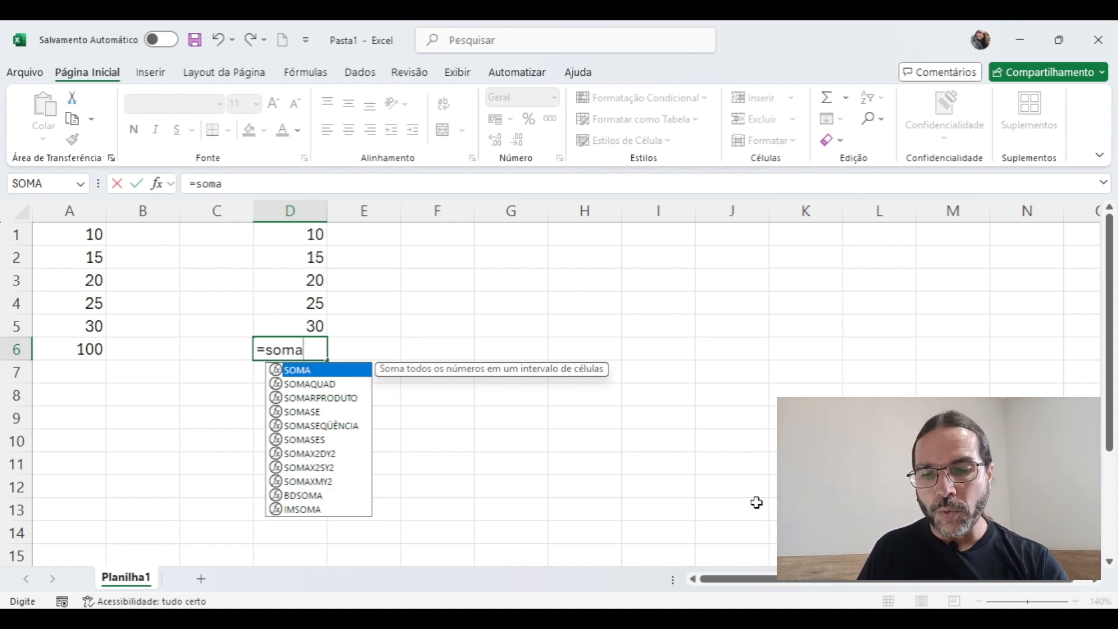
{"action": "type", "text": "("}
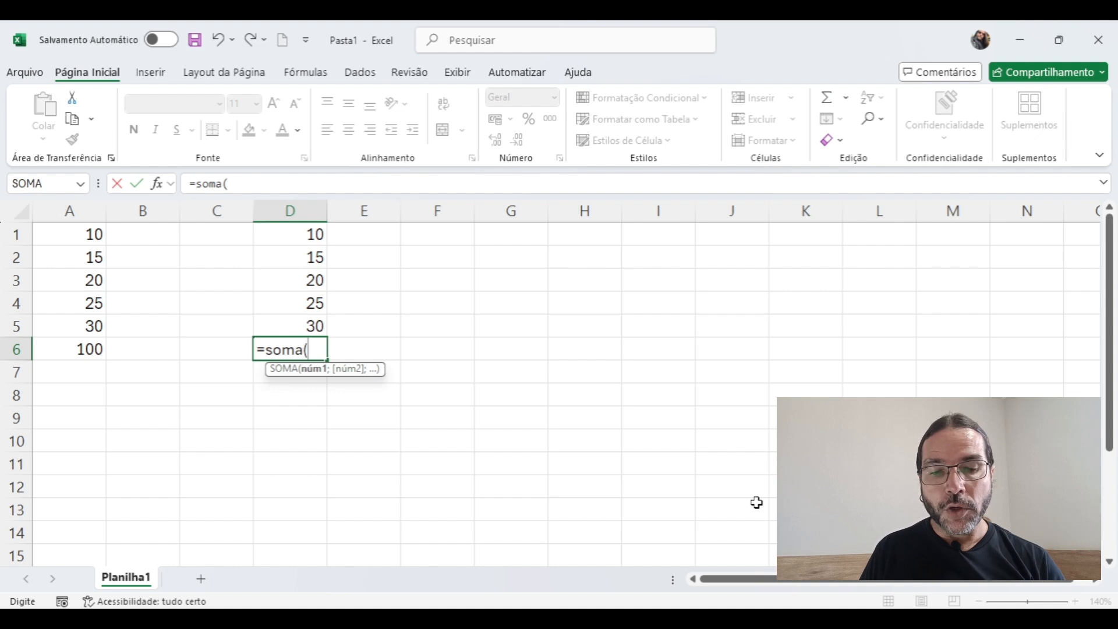
Step: Shorten the entry in D6 to =som and examine the descriptions of the suggested functions from SOMA to SOMASE
{"action": "key", "text": "BackSpace"}
{"action": "key", "text": "BackSpace"}
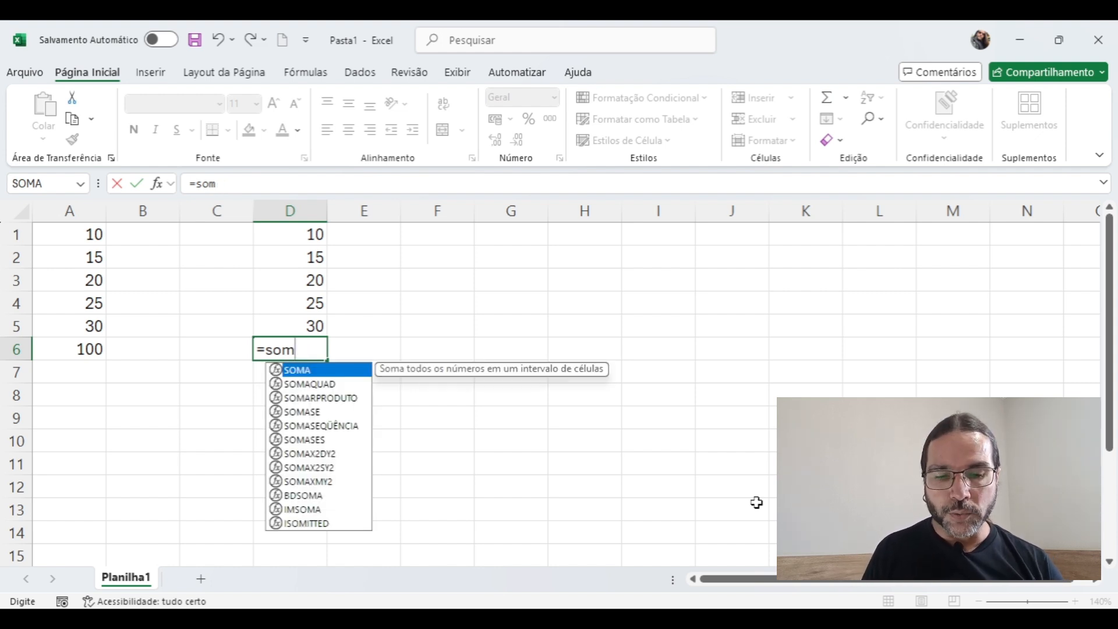
{"action": "key", "text": "Down"}
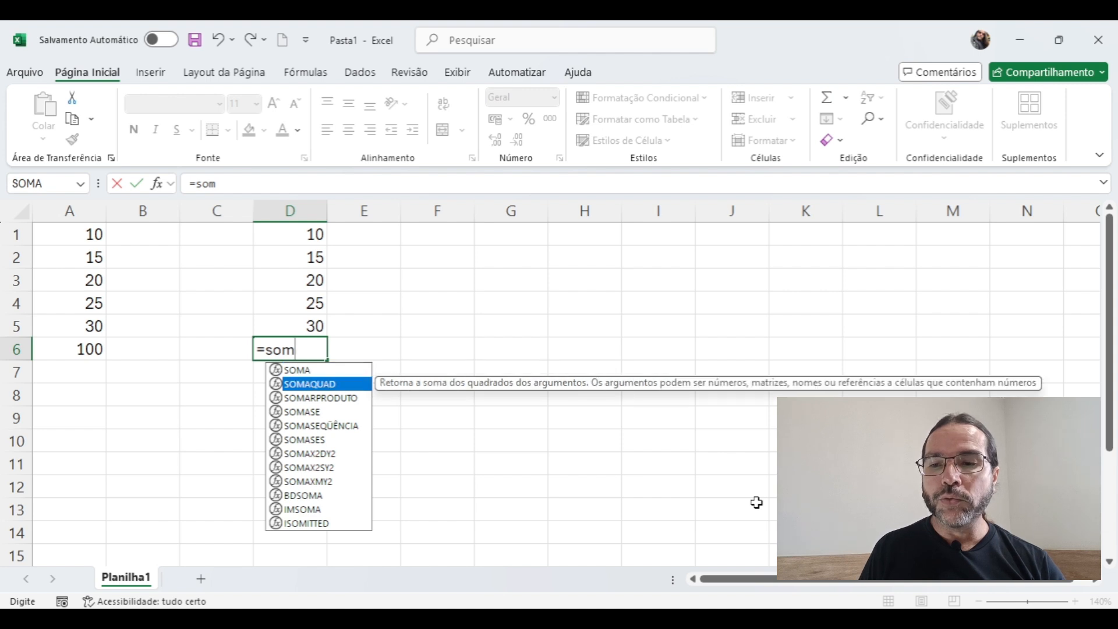
{"action": "key", "text": "Down"}
{"action": "key", "text": "Down"}
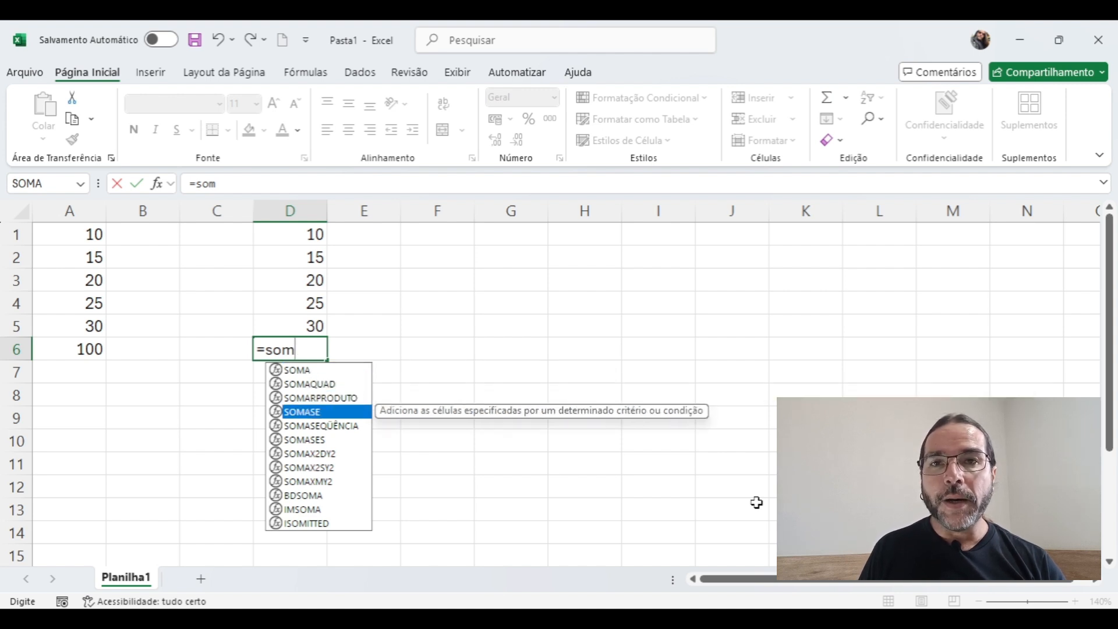
{"action": "key", "text": "Up"}
{"action": "key", "text": "Up"}
{"action": "key", "text": "Up"}
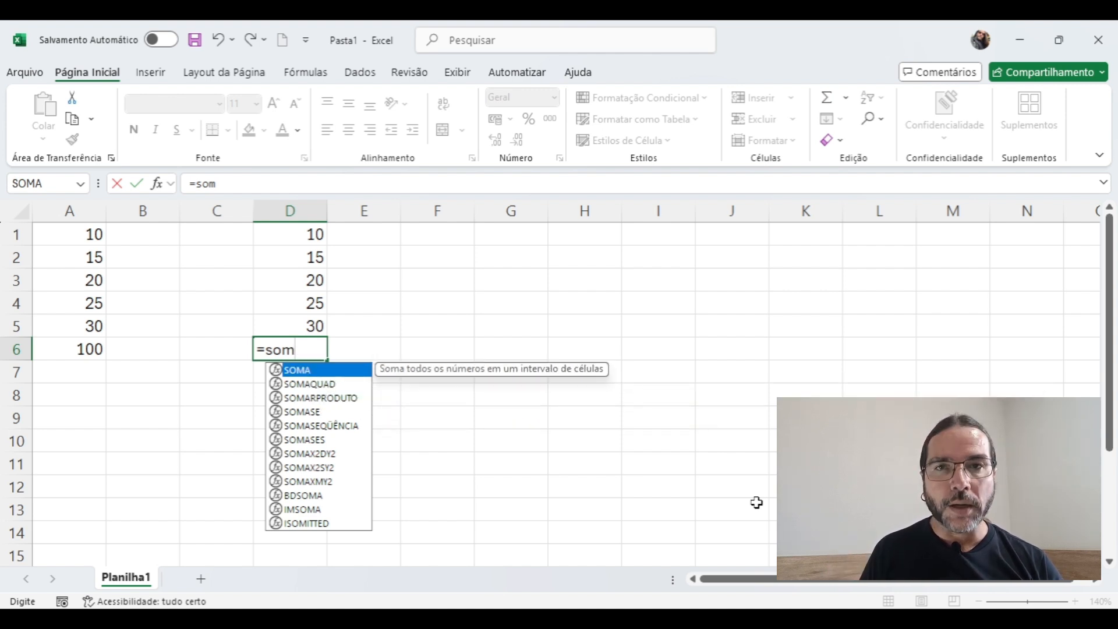
{"action": "key", "text": "Down"}
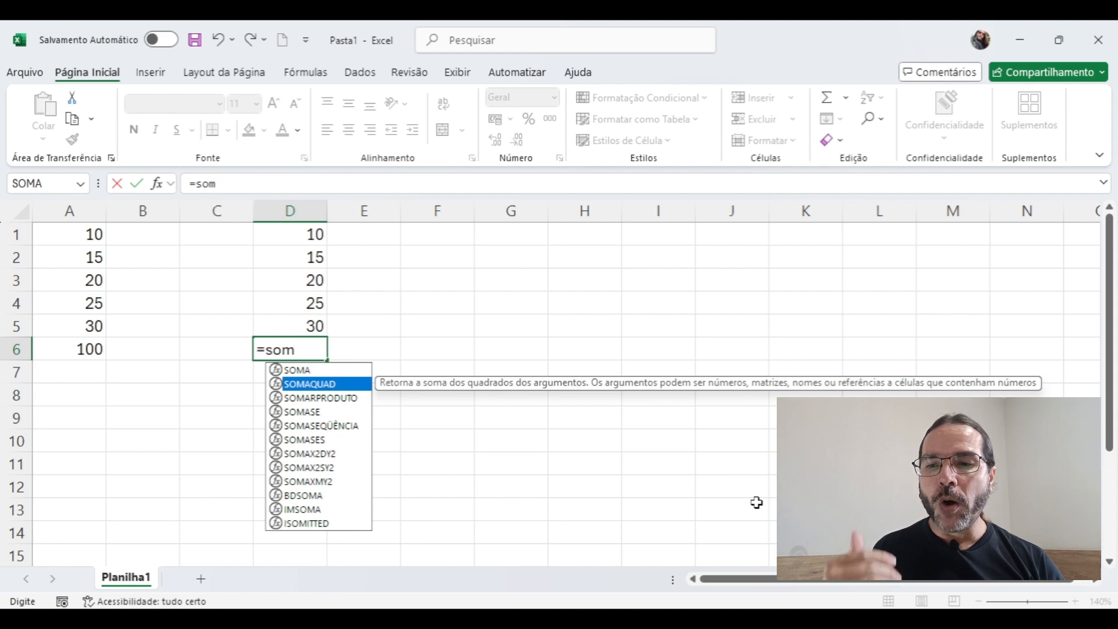
{"action": "key", "text": "Down"}
{"action": "key", "text": "Down"}
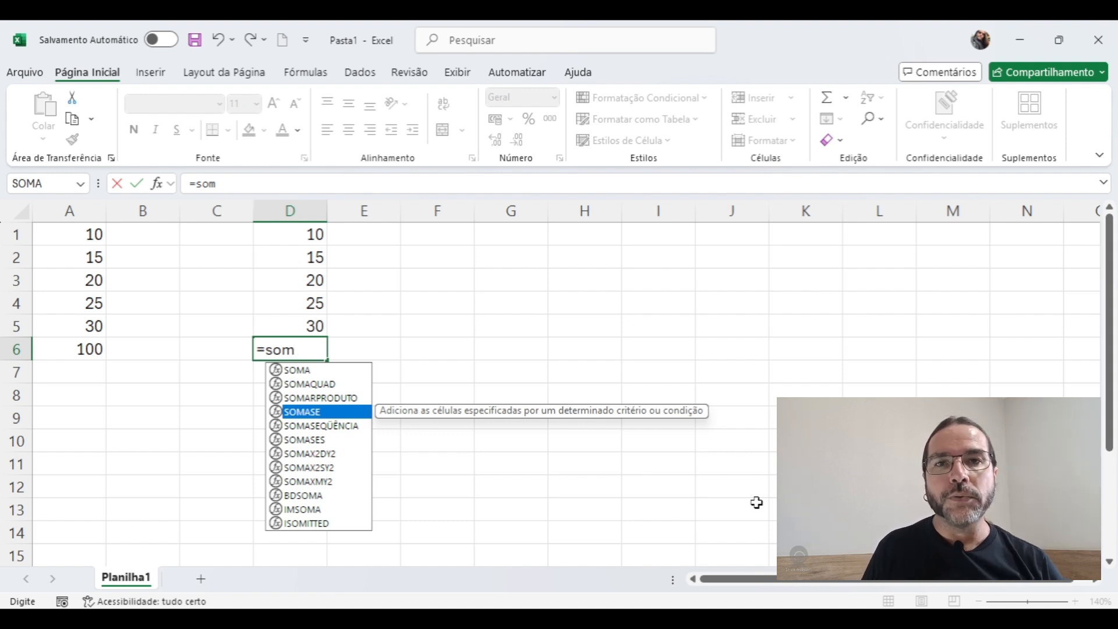
{"action": "key", "text": "Up"}
{"action": "key", "text": "Up"}
{"action": "key", "text": "Up"}
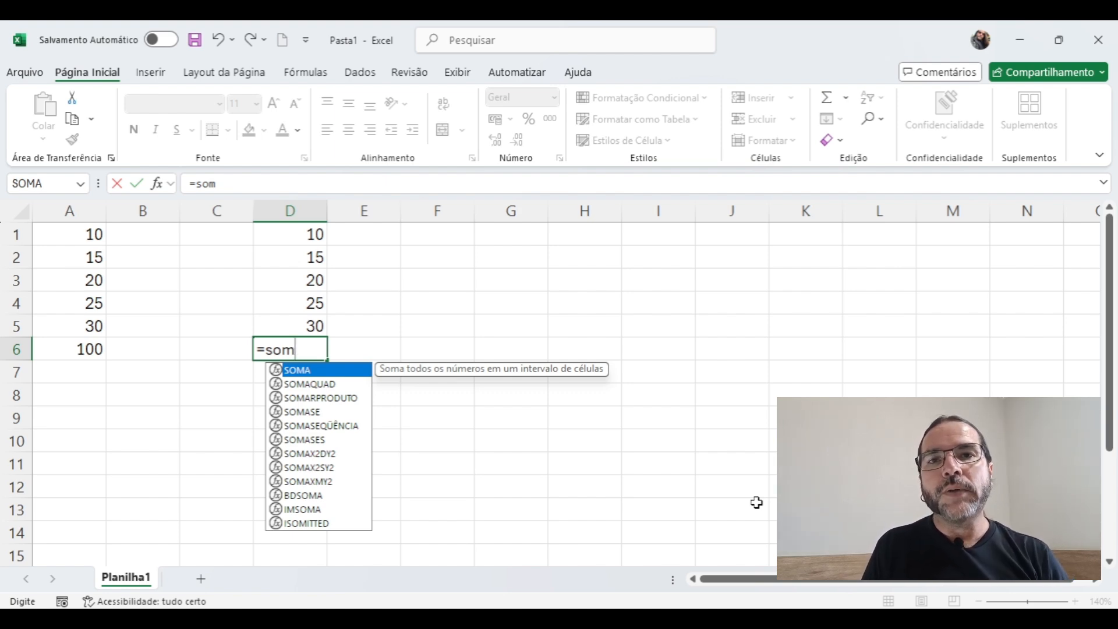
Step: Accept the suggested SOMA function in D6 and complete the formula as =SOMA(D1:D5)
{"action": "key", "text": "Tab"}
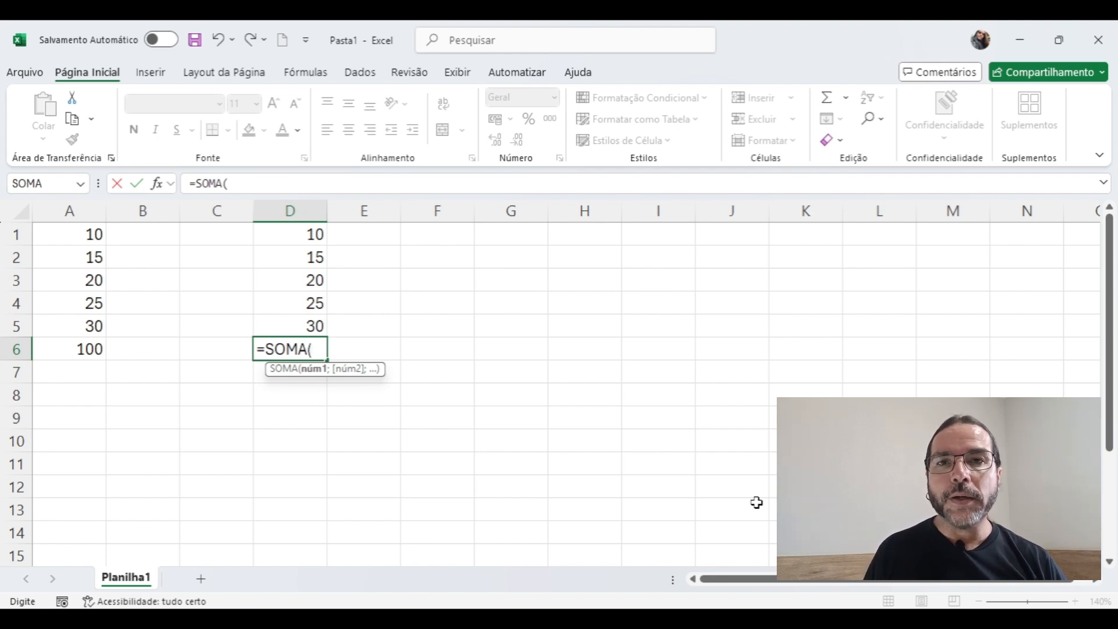
{"action": "left_click_drag", "start_coordinate": [315, 240], "coordinate": [313, 323]}
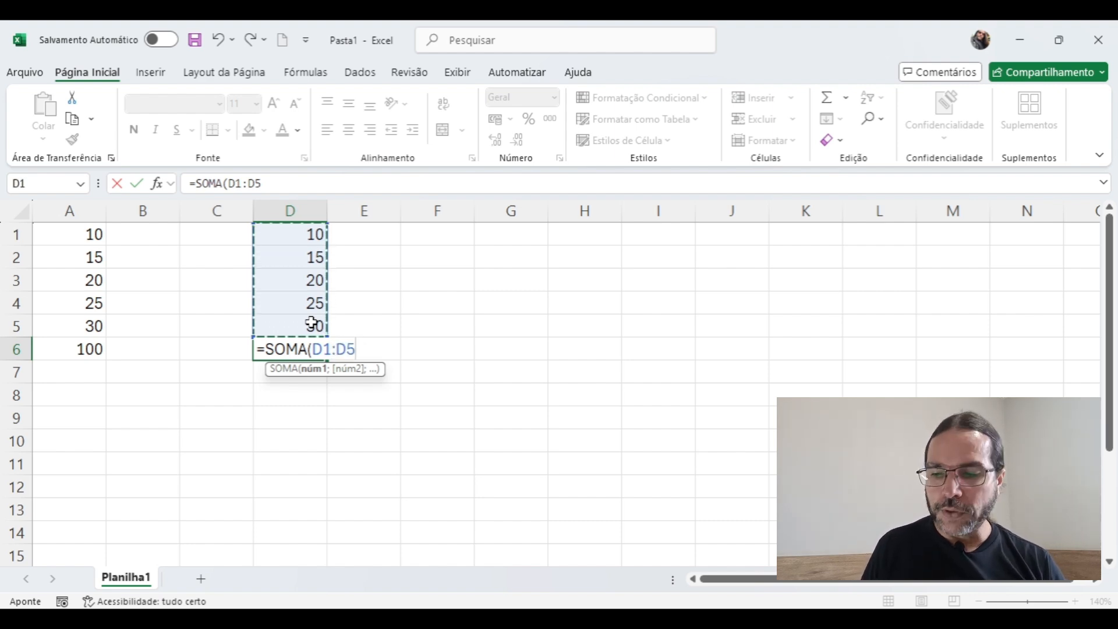
{"action": "type", "text": ")"}
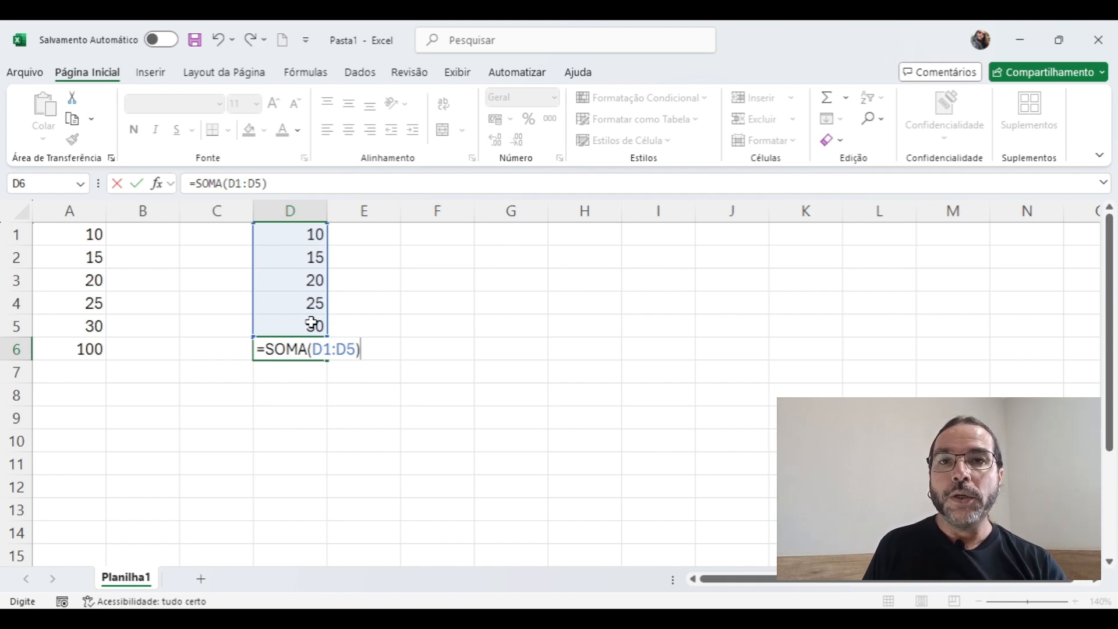
{"action": "key", "text": "Return"}
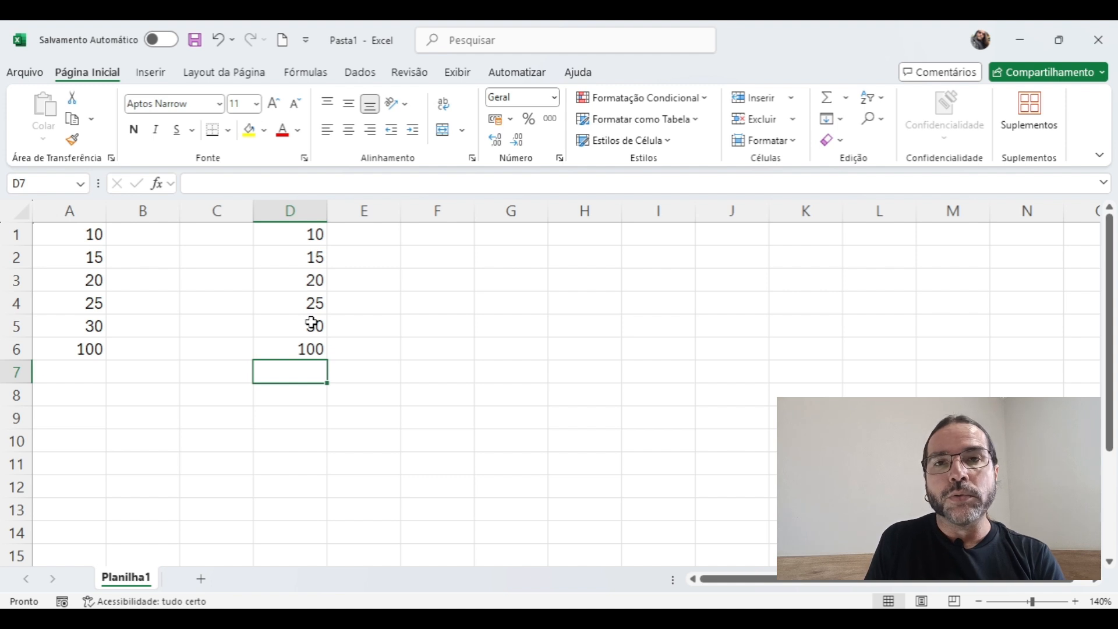
Step: Compare the SOMA formula in D6 with the cell-by-cell addition formula in A6
{"action": "left_click", "coordinate": [315, 353]}
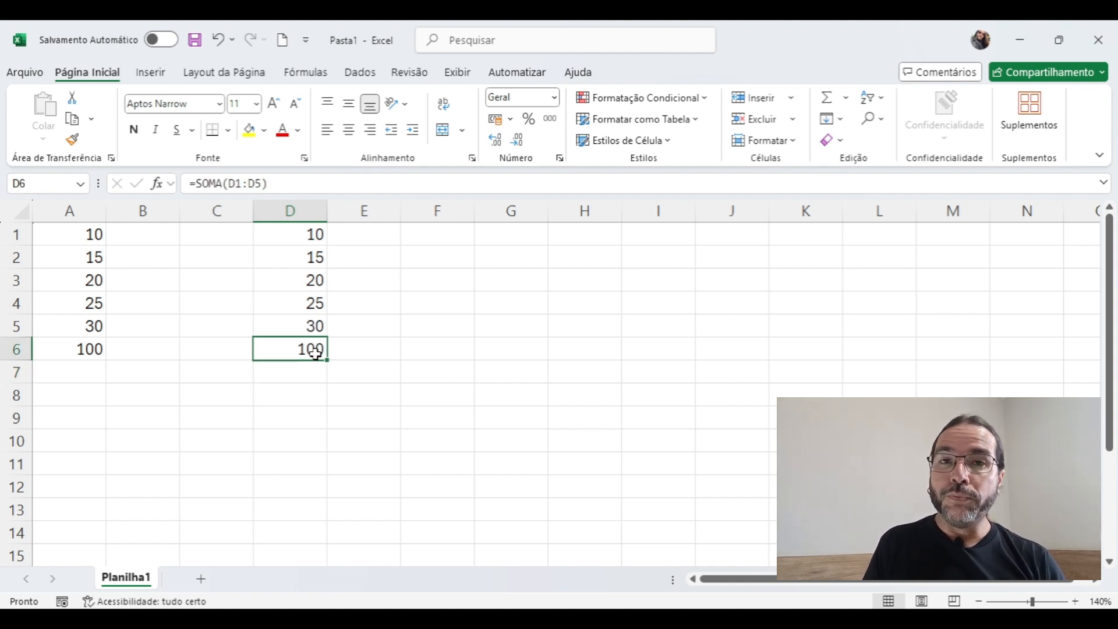
{"action": "left_click", "coordinate": [82, 349]}
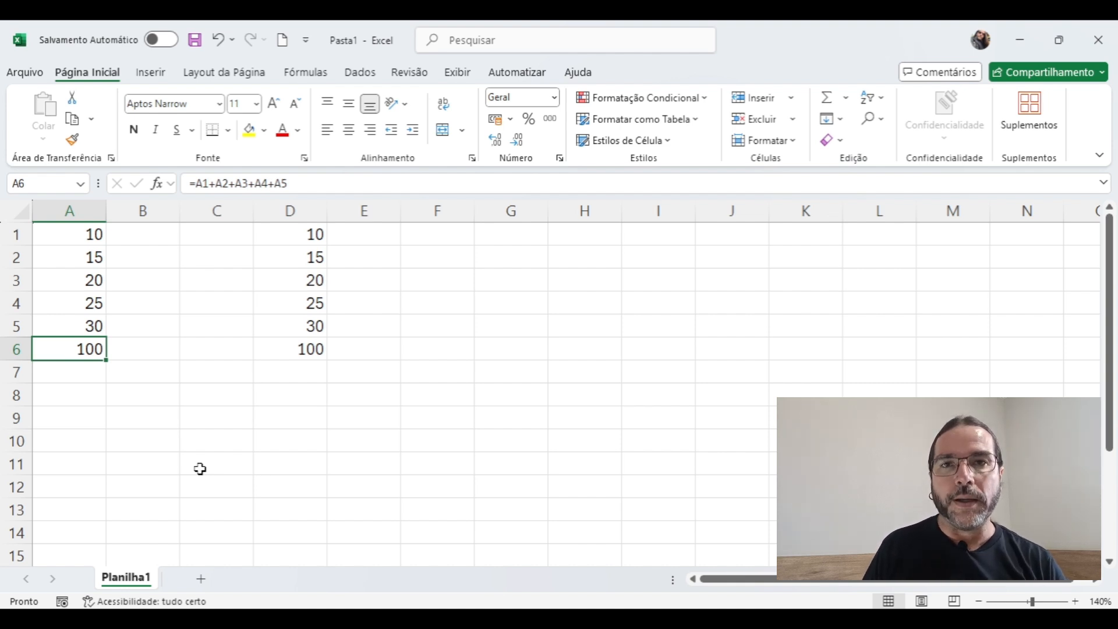
{"action": "key", "text": "Right"}
{"action": "key", "text": "Right"}
{"action": "key", "text": "Right"}
{"action": "key", "text": "F2"}
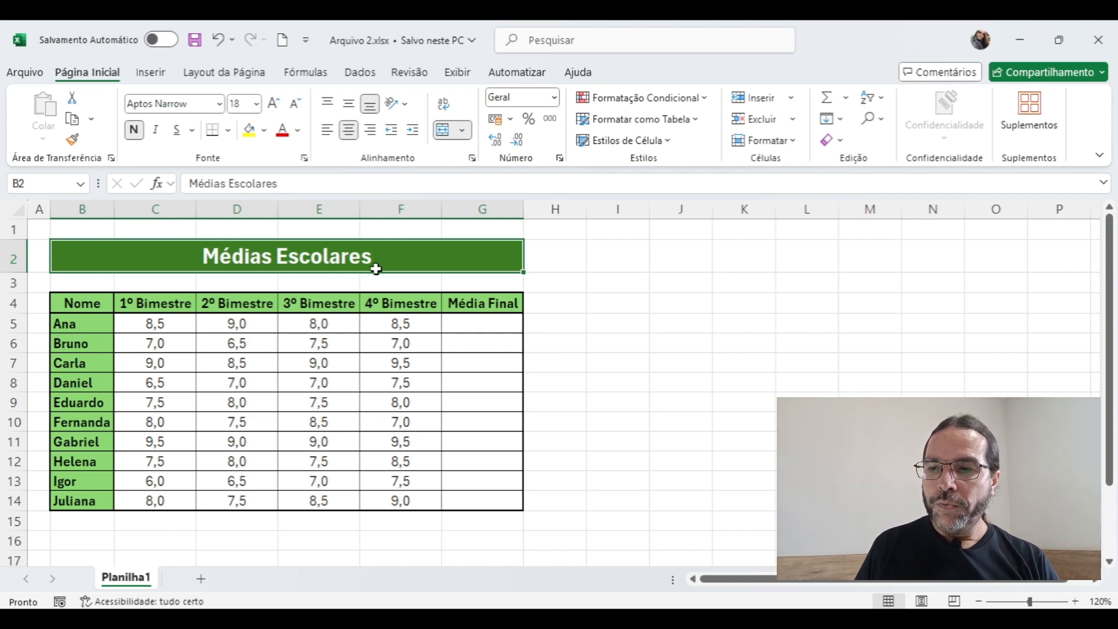
Step: Examine the Médias Escolares table's Nome column, its header row 4 and the Média Final column
{"action": "left_click", "coordinate": [93, 206]}
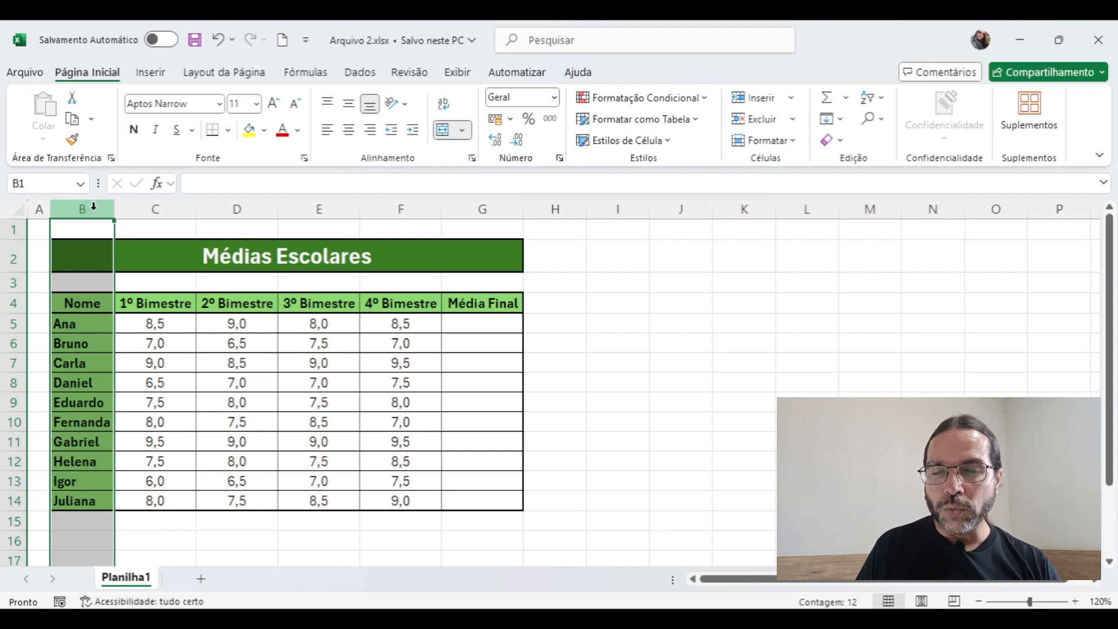
{"action": "left_click", "coordinate": [5, 302]}
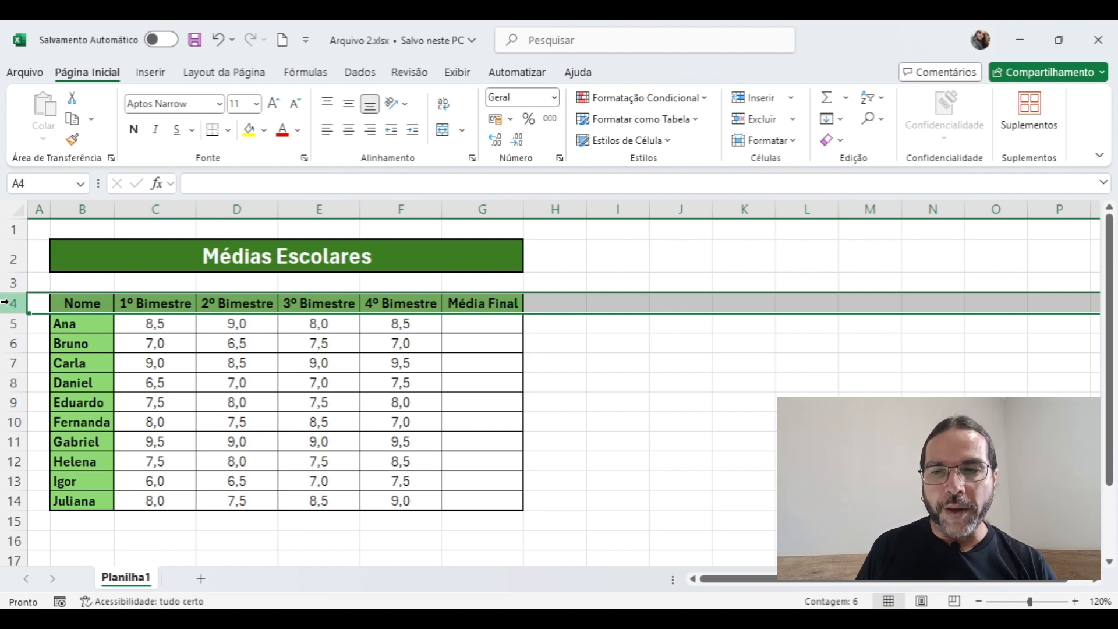
{"action": "left_click", "coordinate": [470, 210]}
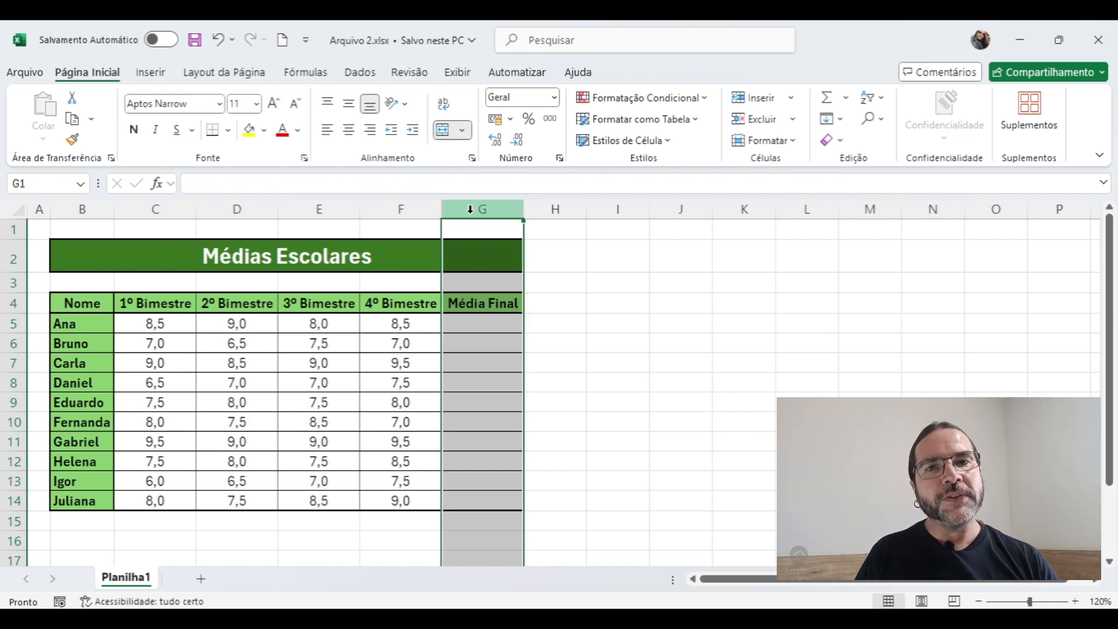
Step: Create a copy of the Planilha1 sheet in Arquivo 2.xlsx, placed after the existing sheet
{"action": "right_click", "coordinate": [138, 584]}
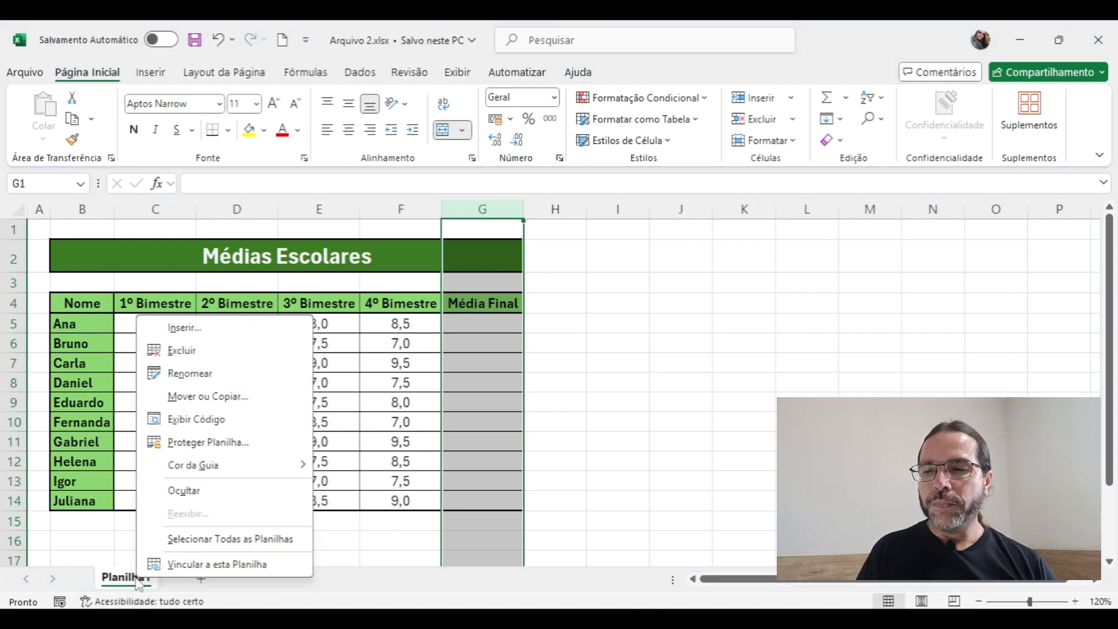
{"action": "left_click", "coordinate": [201, 397]}
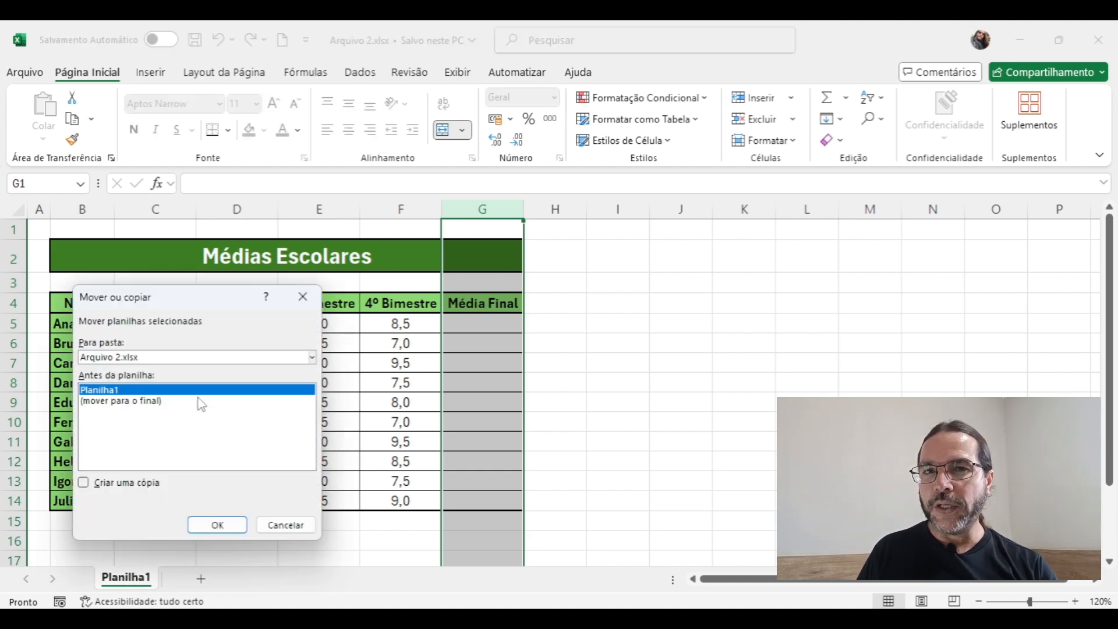
{"action": "left_click", "coordinate": [83, 484]}
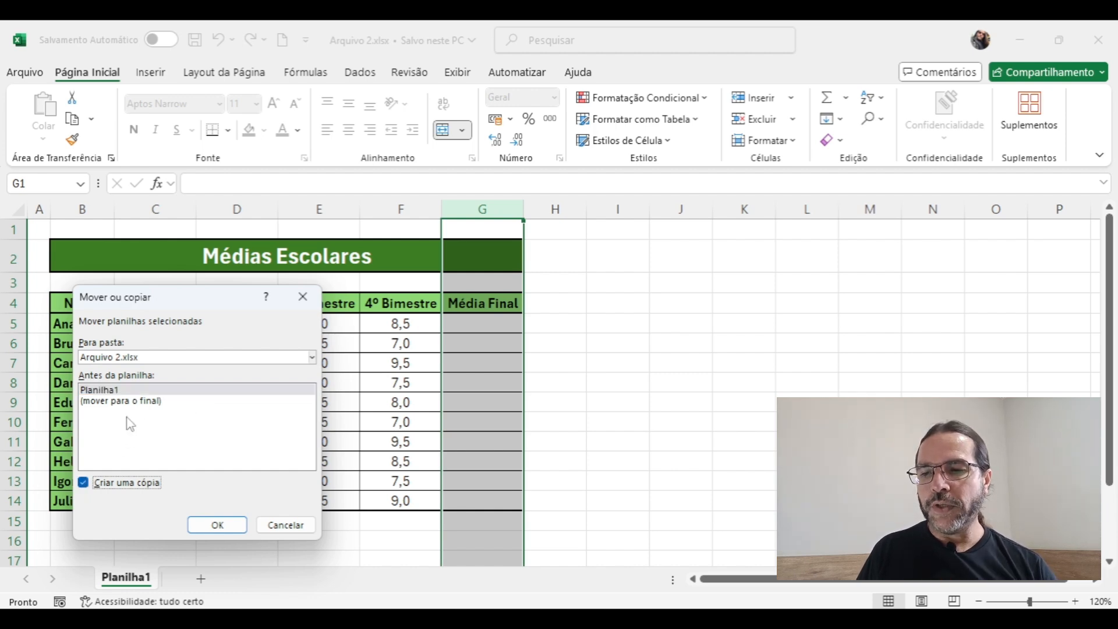
{"action": "left_click", "coordinate": [129, 402]}
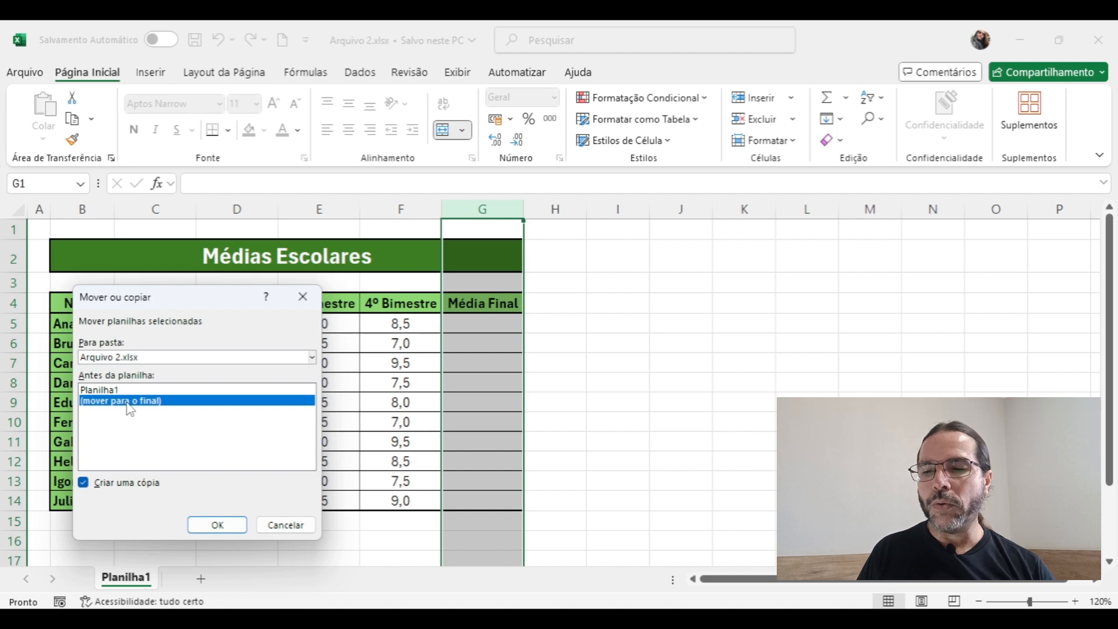
{"action": "left_click", "coordinate": [217, 526]}
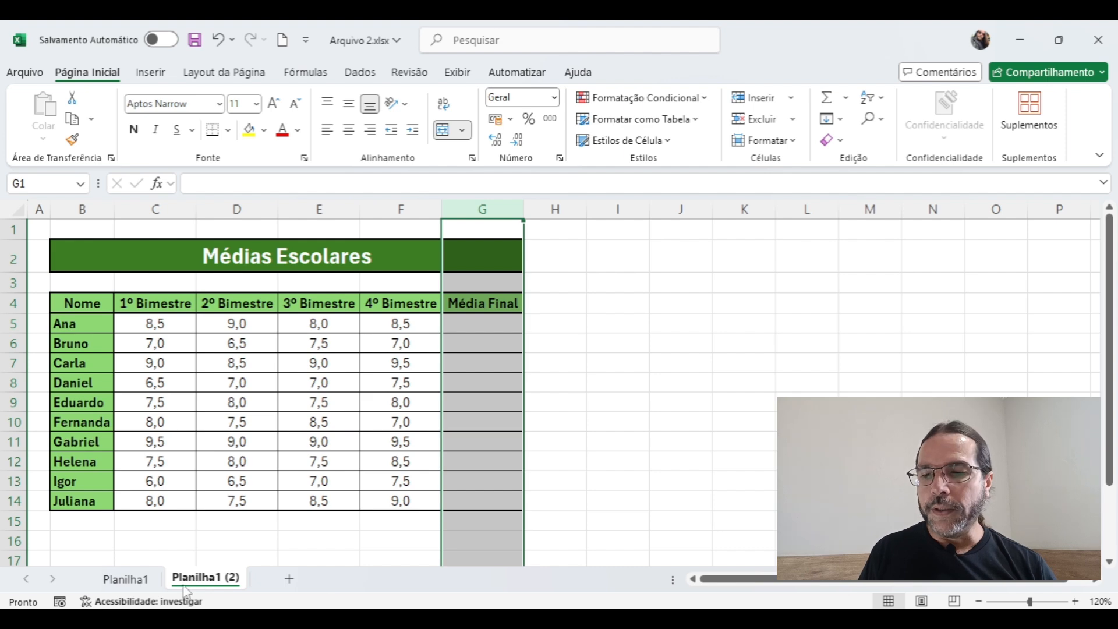
Step: Rename the original Planilha1 sheet as Fórmulas
{"action": "left_click", "coordinate": [142, 582]}
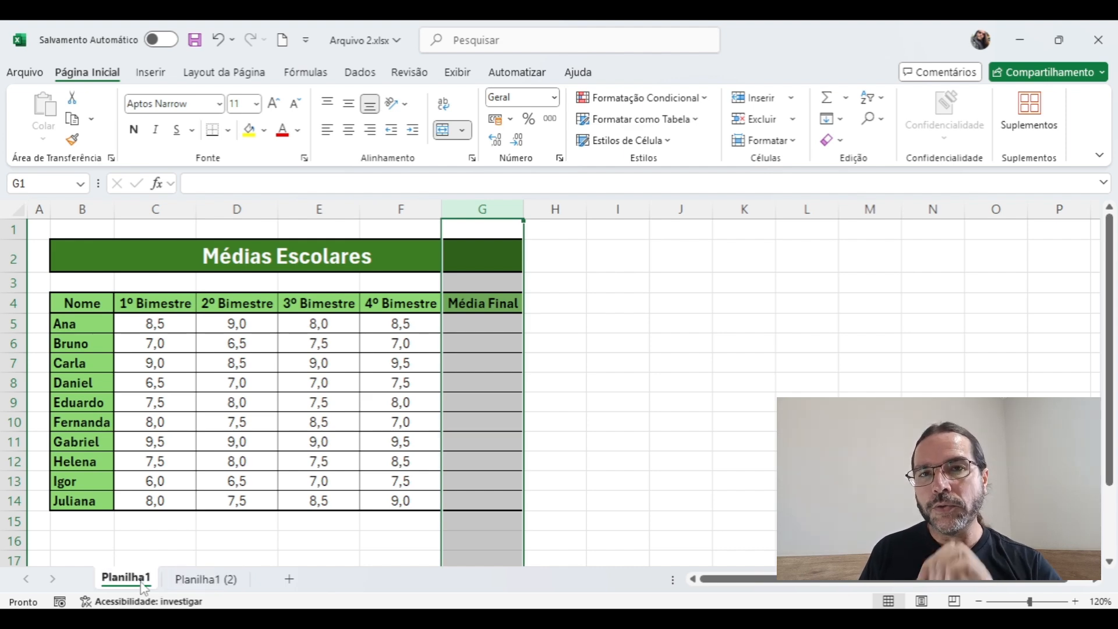
{"action": "right_click", "coordinate": [144, 588]}
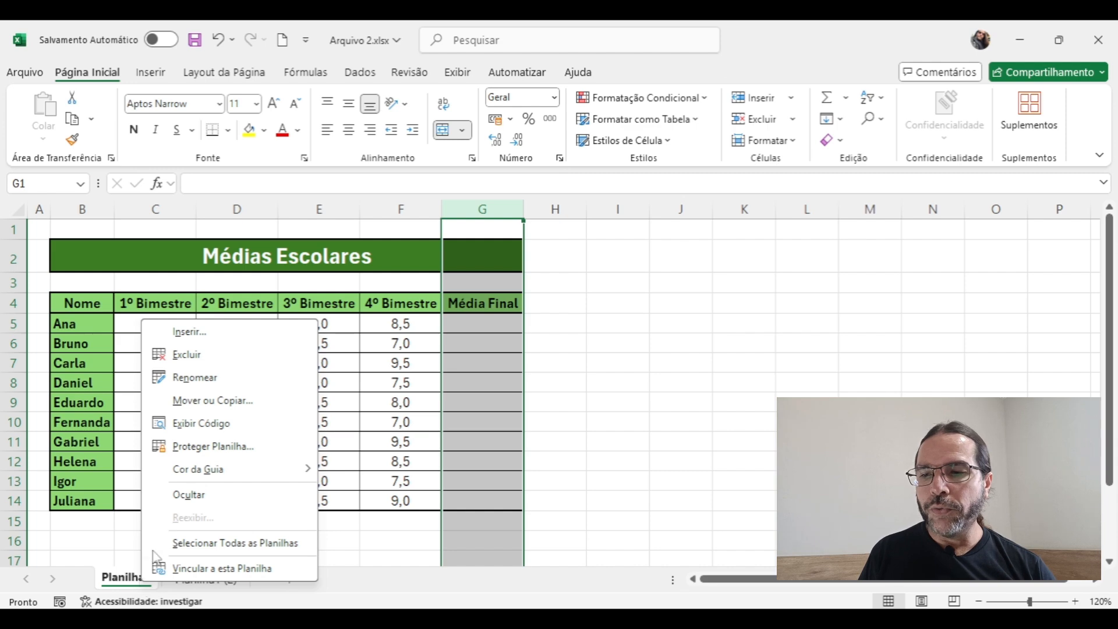
{"action": "left_click", "coordinate": [211, 376]}
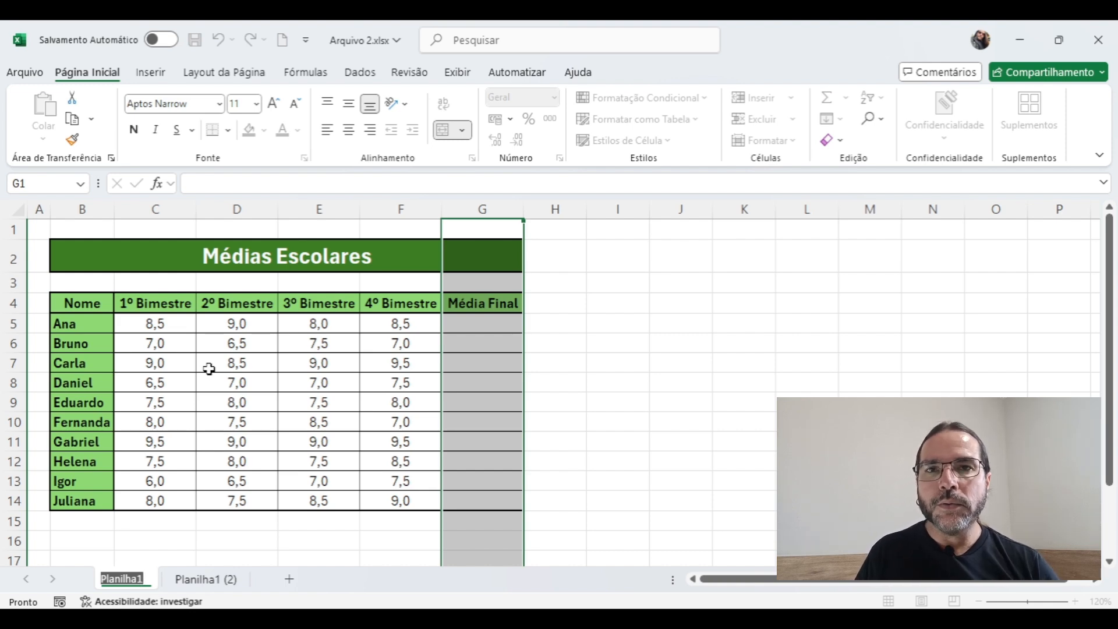
{"action": "type", "text": "Fórmulas"}
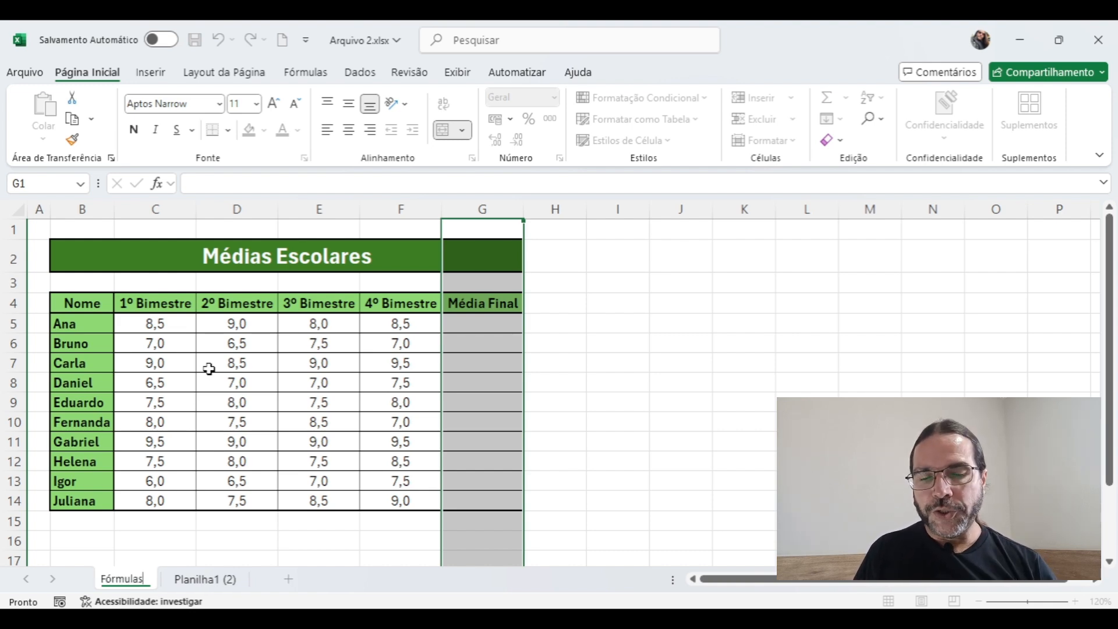
{"action": "key", "text": "Return"}
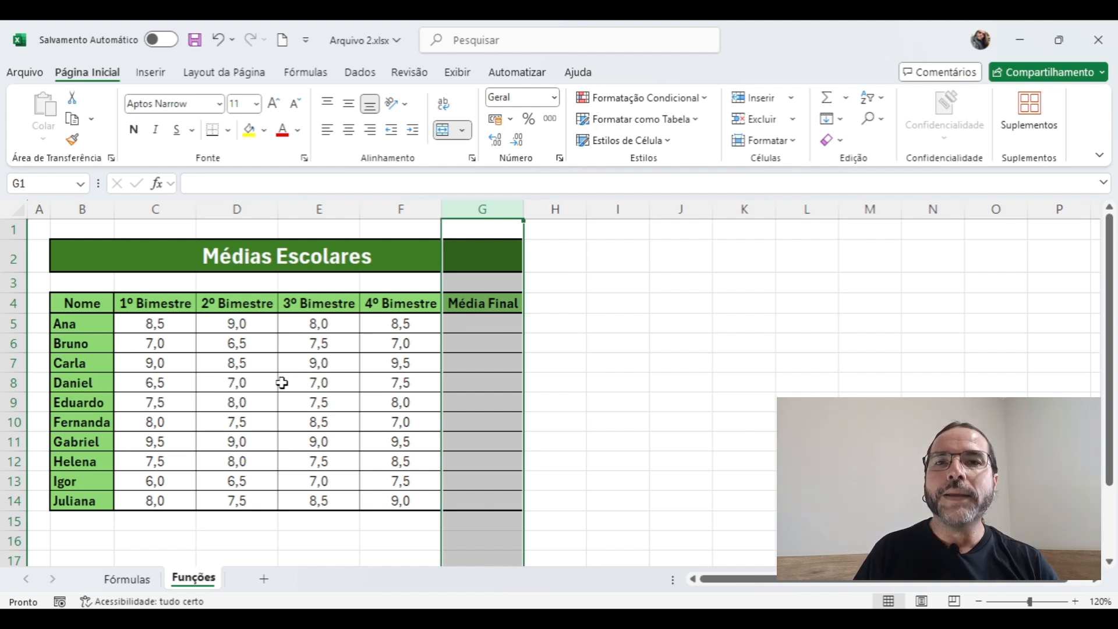
Step: Colour the Fórmulas sheet tab dark teal-blue and the Funções sheet tab dark green
{"action": "left_click", "coordinate": [141, 583]}
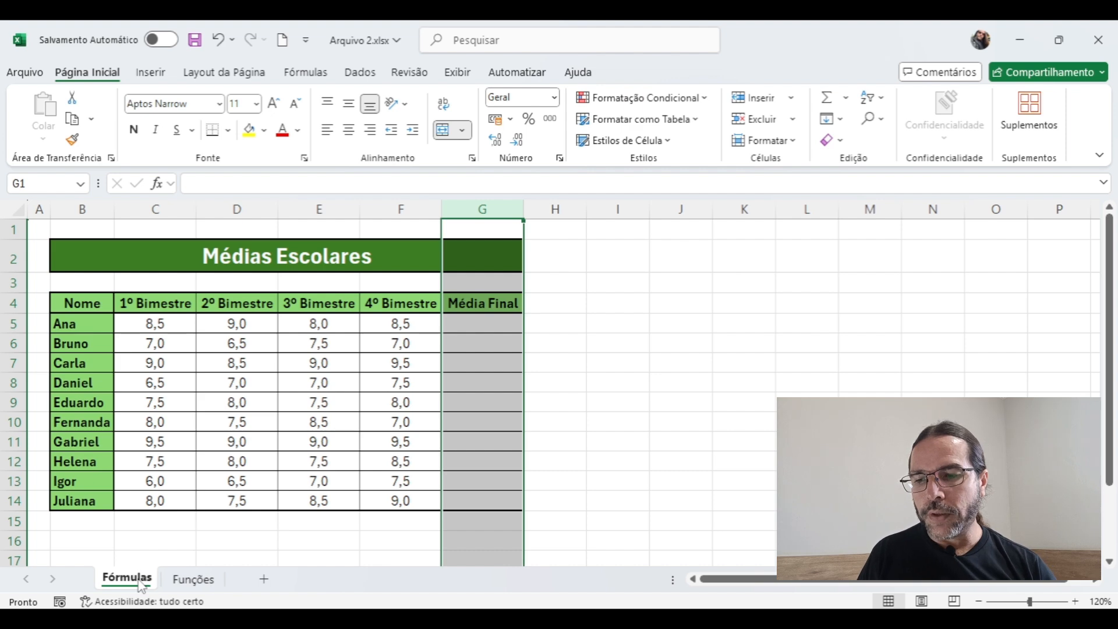
{"action": "right_click", "coordinate": [141, 585]}
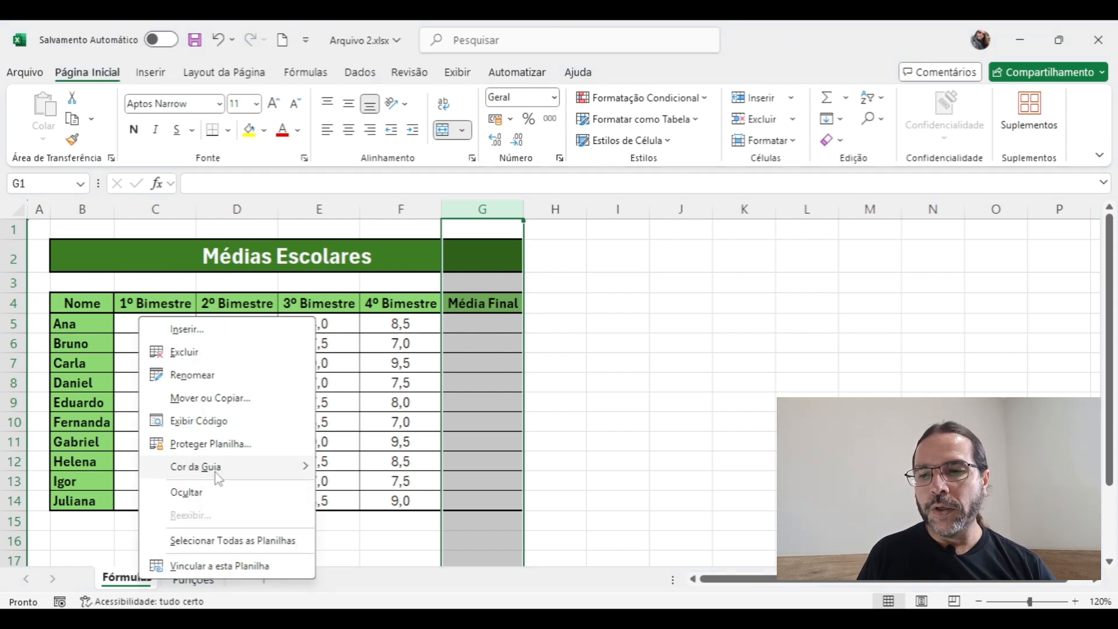
{"action": "mouse_move", "coordinate": [219, 477]}
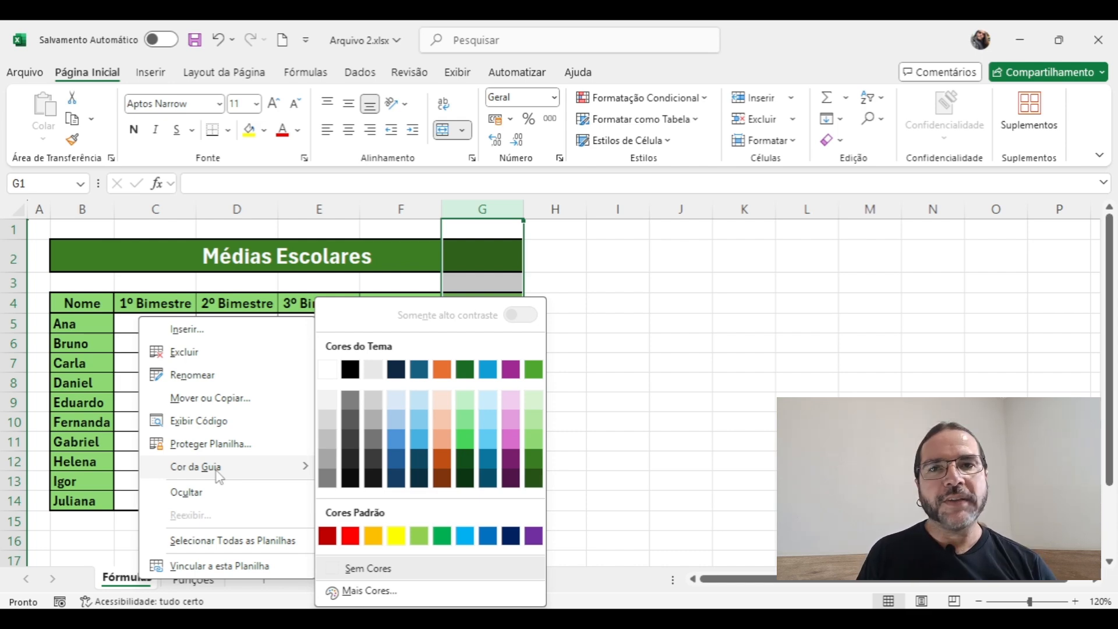
{"action": "left_click", "coordinate": [199, 583]}
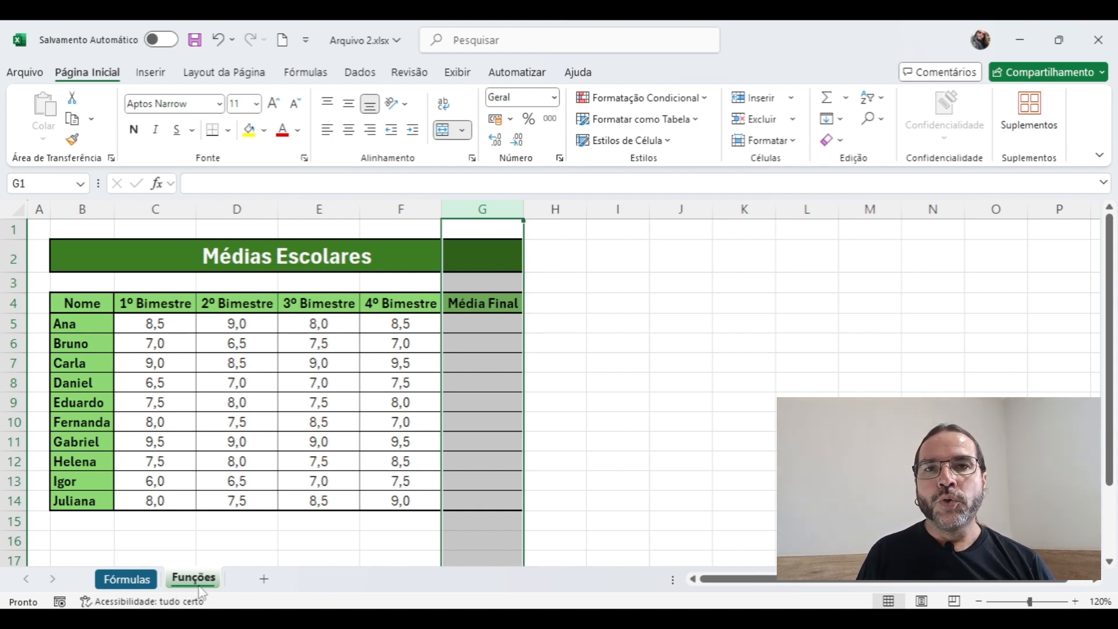
Step: On the Fórmulas sheet, enter the average formula =(C5+D5+E5+F5)/4 in the first Média Final cell, G5
{"action": "left_click", "coordinate": [138, 580]}
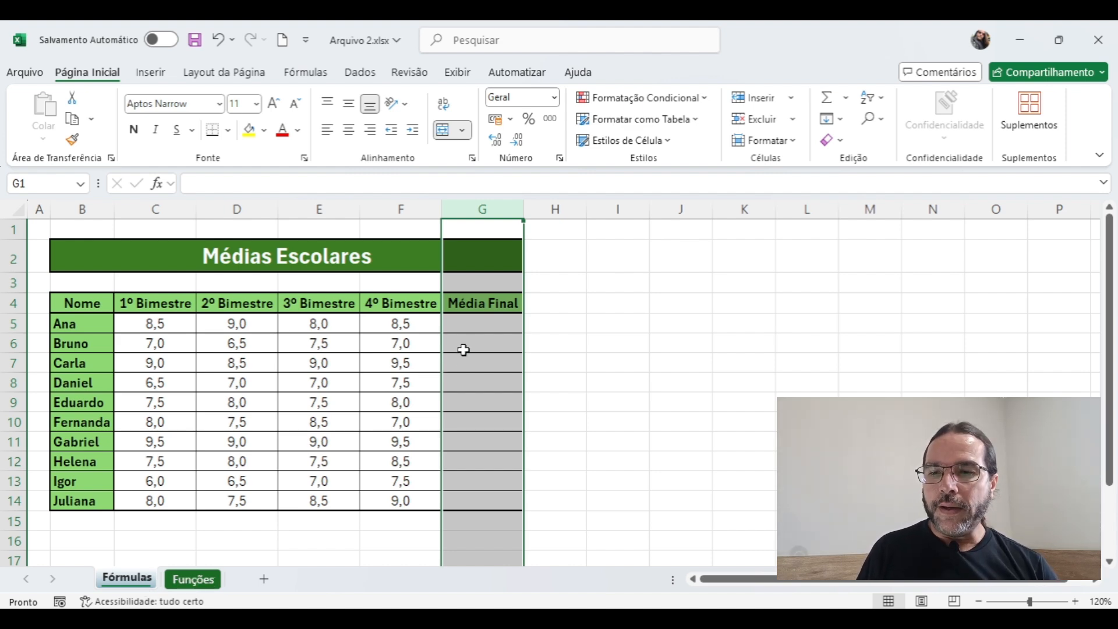
{"action": "left_click", "coordinate": [477, 324]}
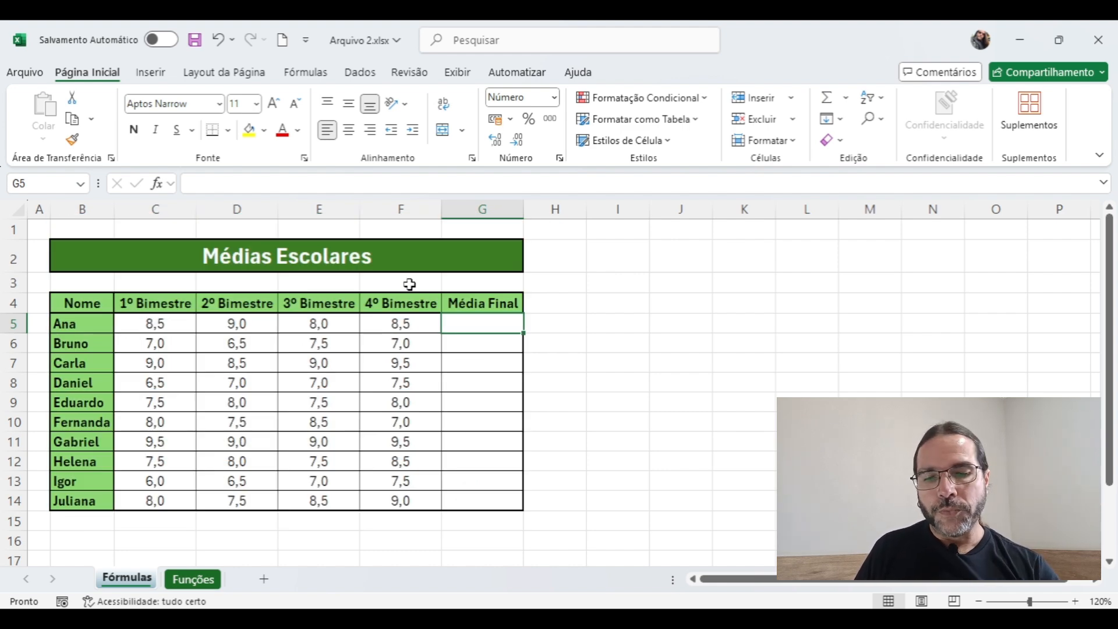
{"action": "type", "text": "="}
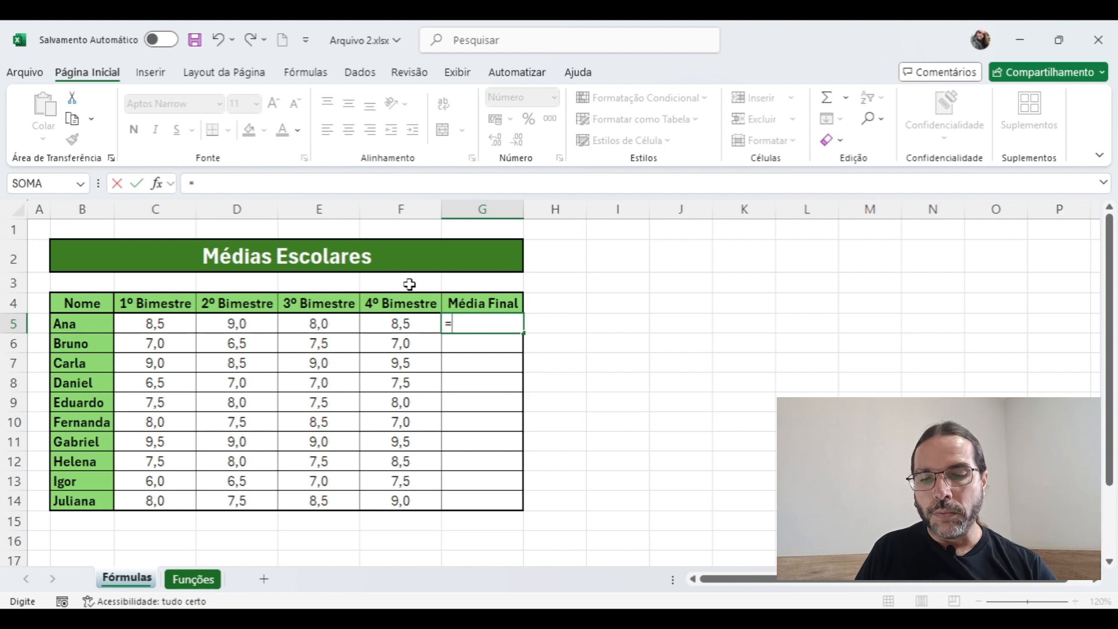
{"action": "type", "text": "("}
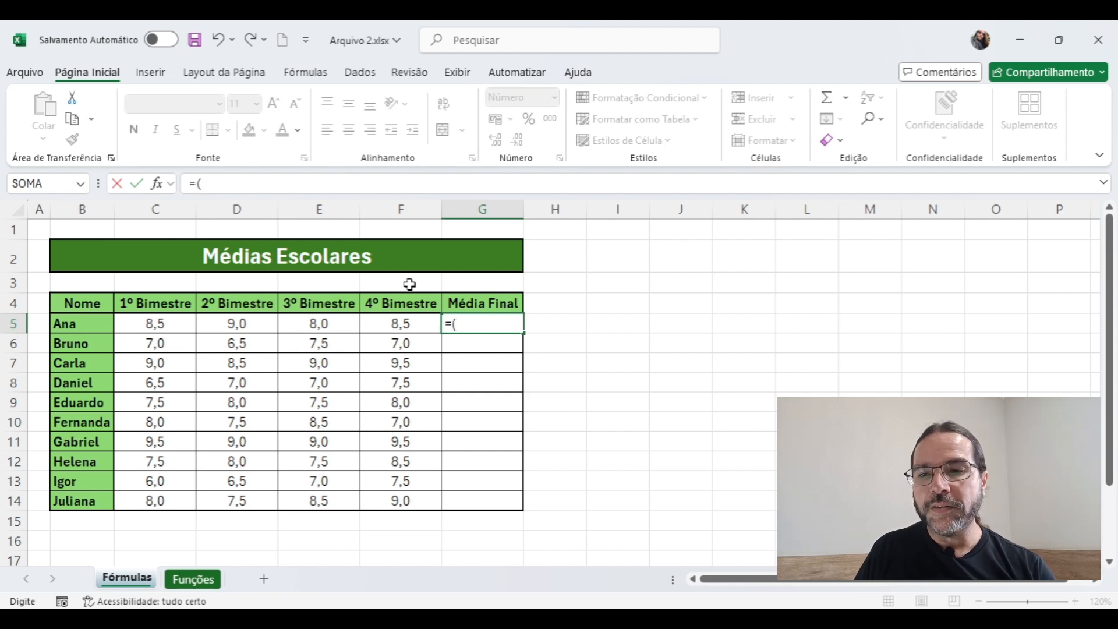
{"action": "left_click", "coordinate": [174, 320]}
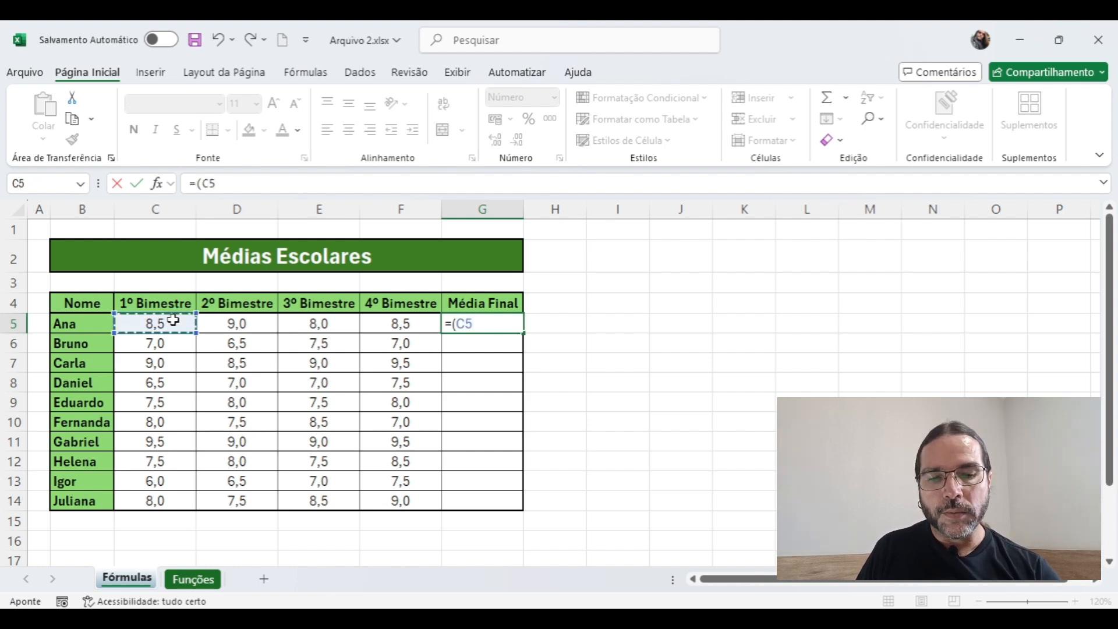
{"action": "type", "text": "+"}
{"action": "left_click", "coordinate": [237, 323]}
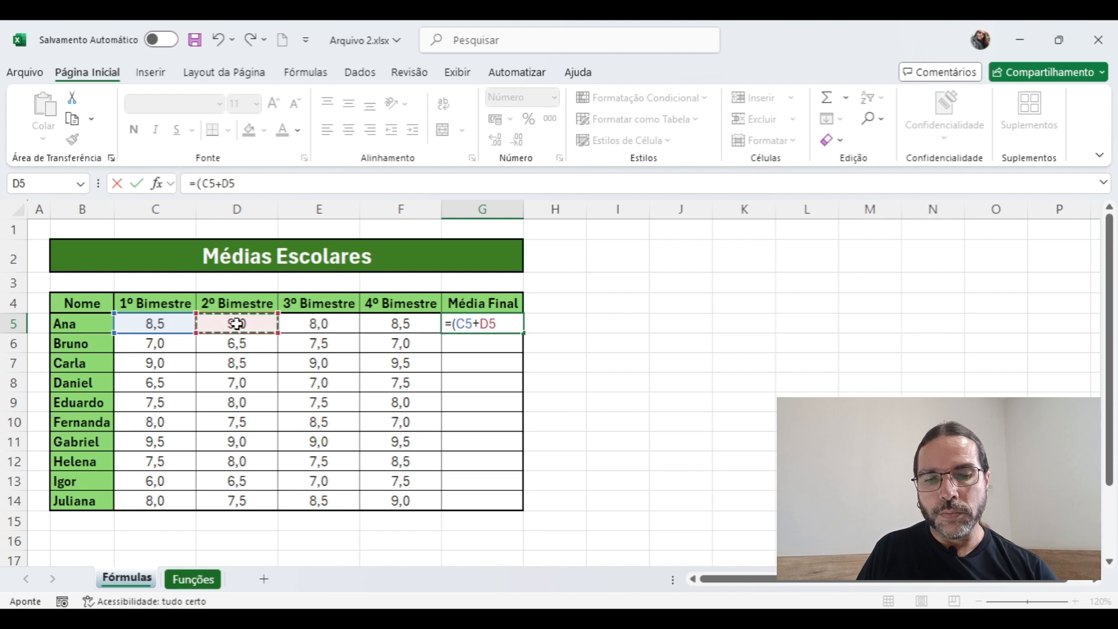
{"action": "type", "text": "+"}
{"action": "left_click", "coordinate": [295, 322]}
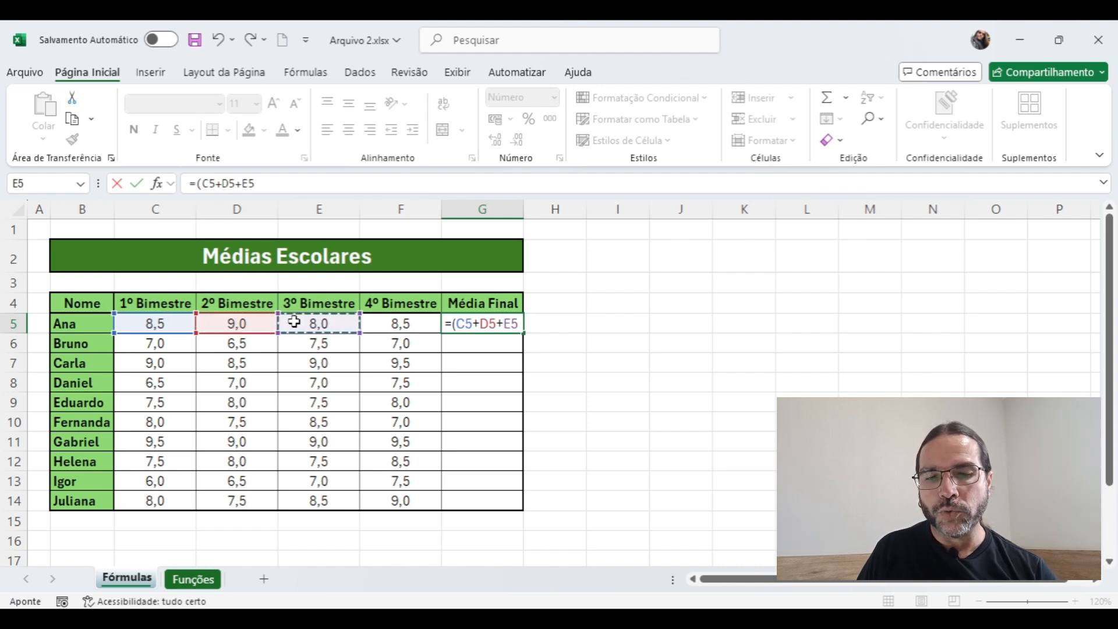
{"action": "type", "text": "+"}
{"action": "left_click", "coordinate": [398, 322]}
{"action": "type", "text": ")"}
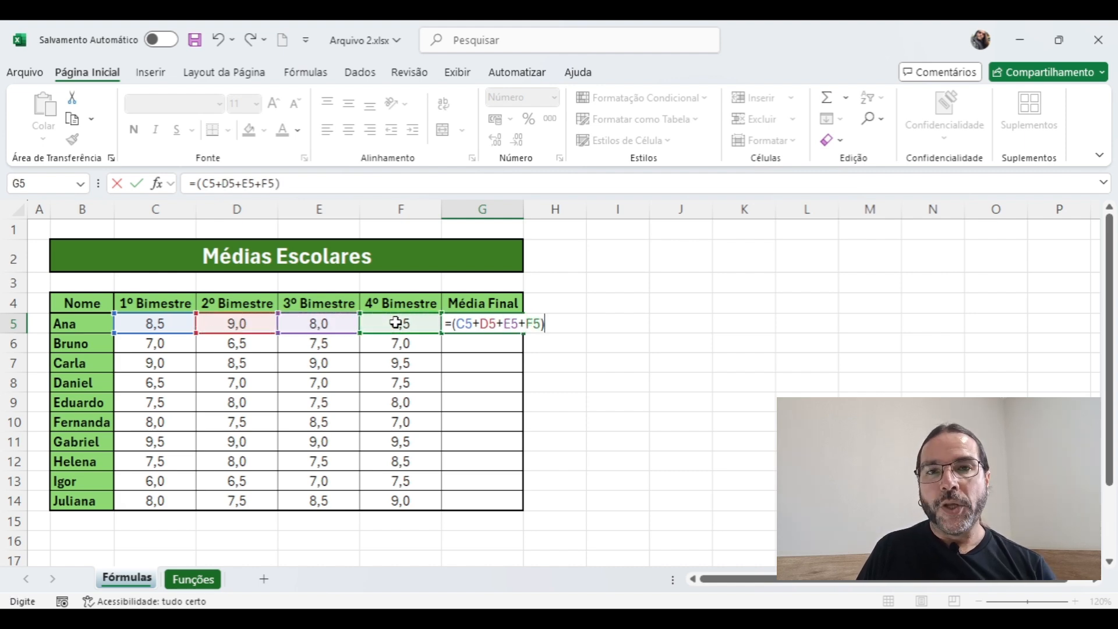
{"action": "type", "text": "/4"}
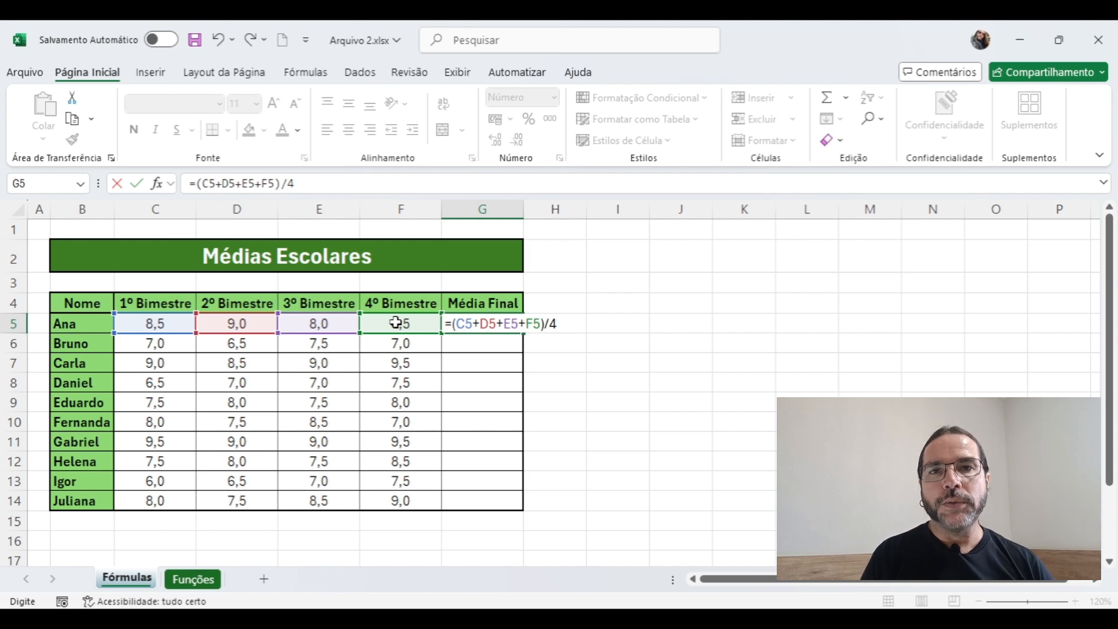
{"action": "left_click", "coordinate": [506, 325]}
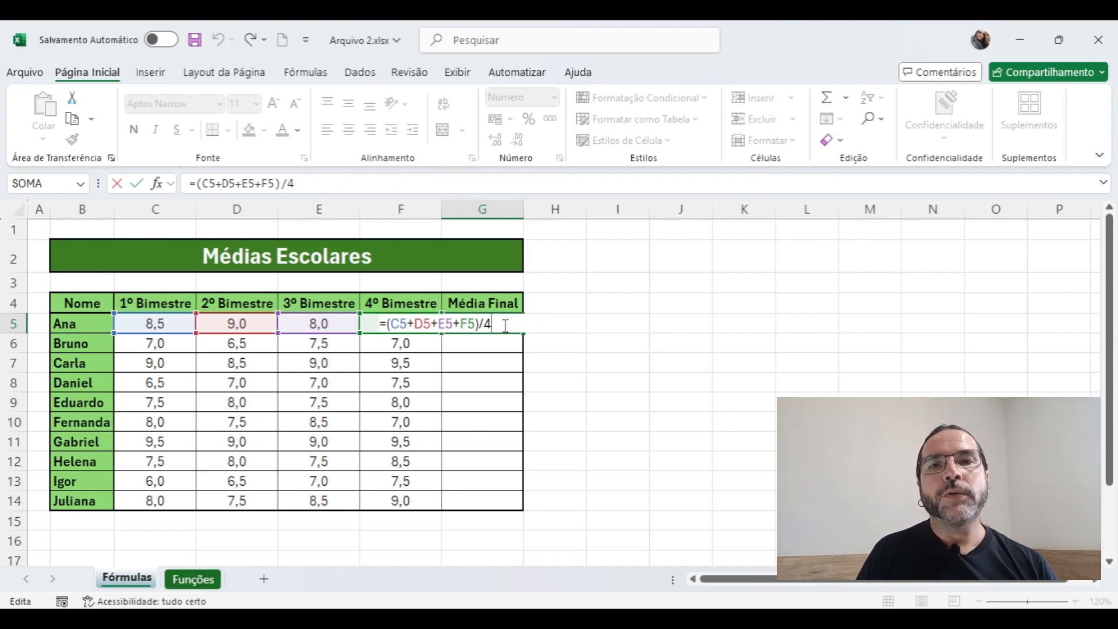
{"action": "key", "text": "Return"}
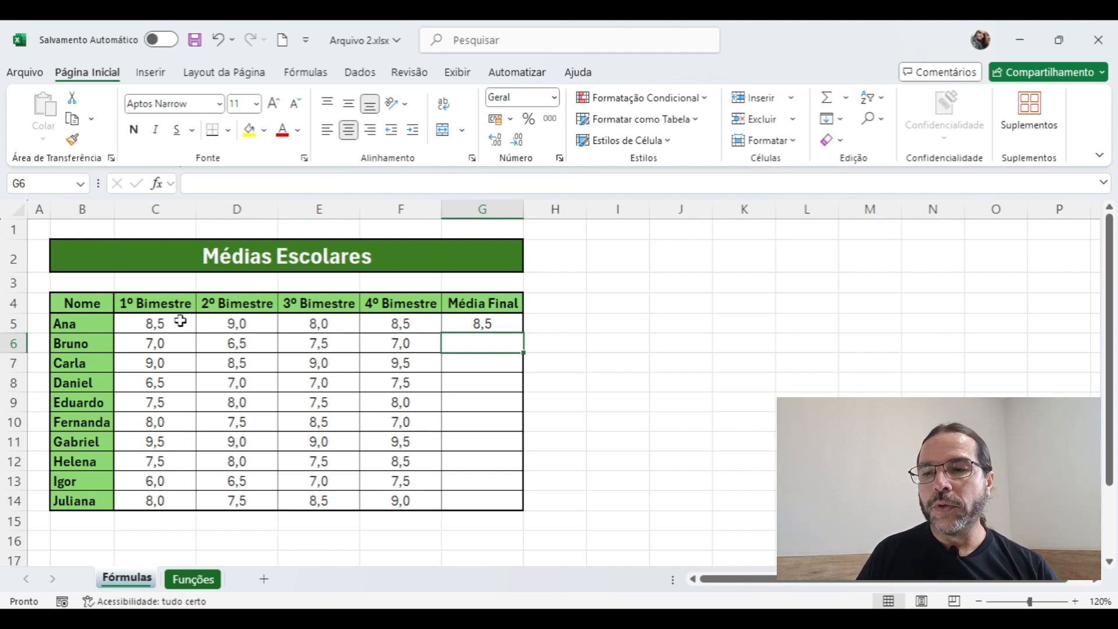
Step: Check the average of the grades in C5:F5 and fill the G5 formula down through G14
{"action": "left_click_drag", "start_coordinate": [175, 322], "coordinate": [381, 318]}
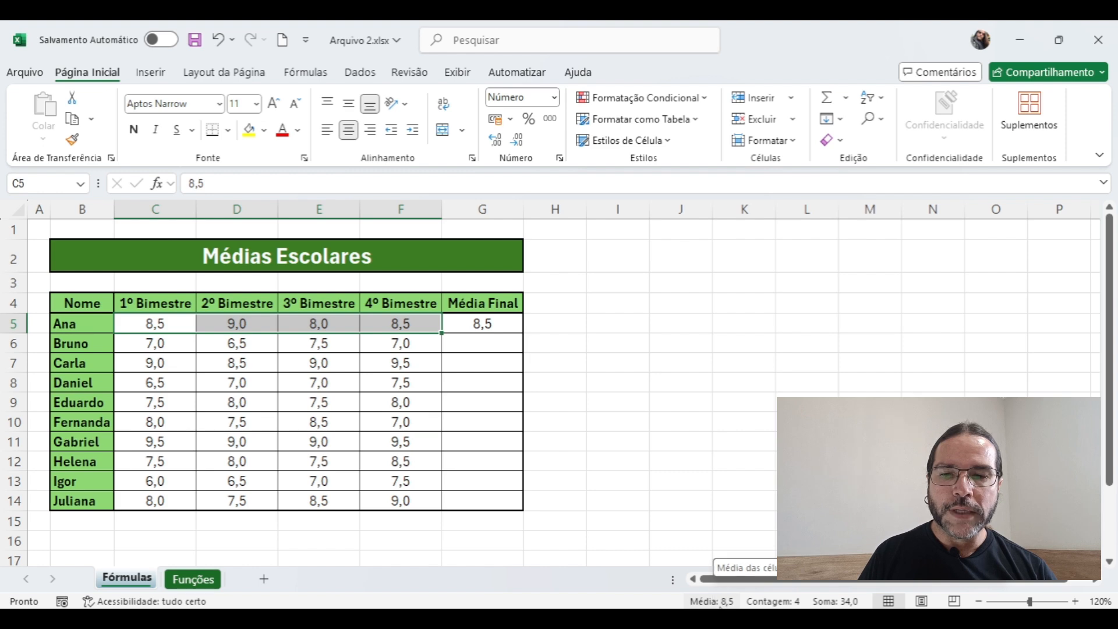
{"action": "left_click", "coordinate": [503, 331]}
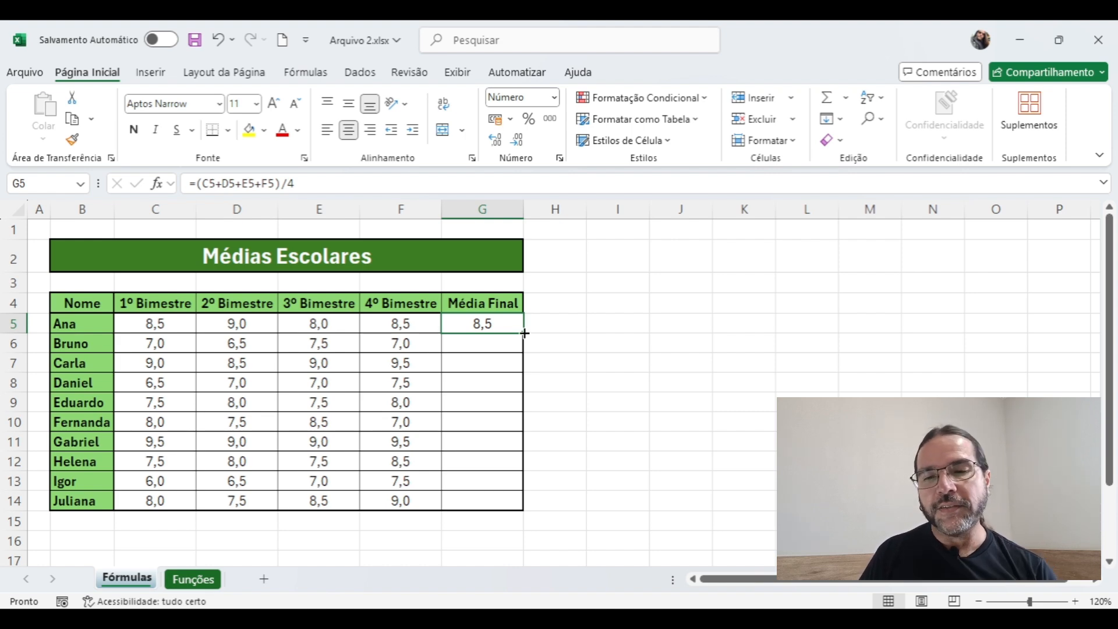
{"action": "left_click_drag", "start_coordinate": [524, 333], "coordinate": [520, 503]}
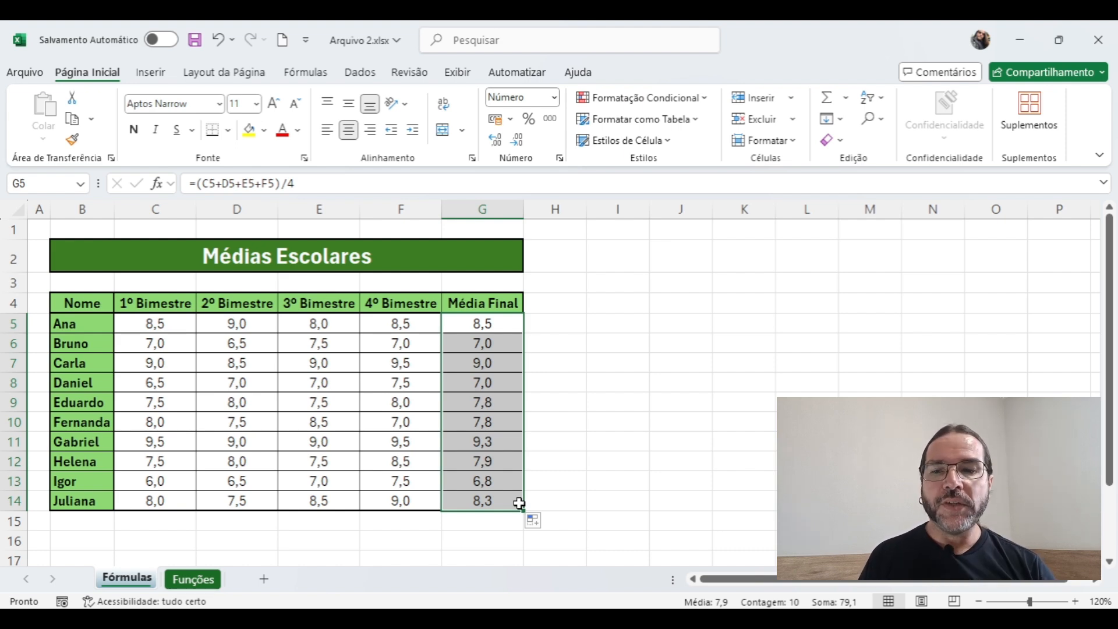
{"action": "left_click", "coordinate": [664, 407]}
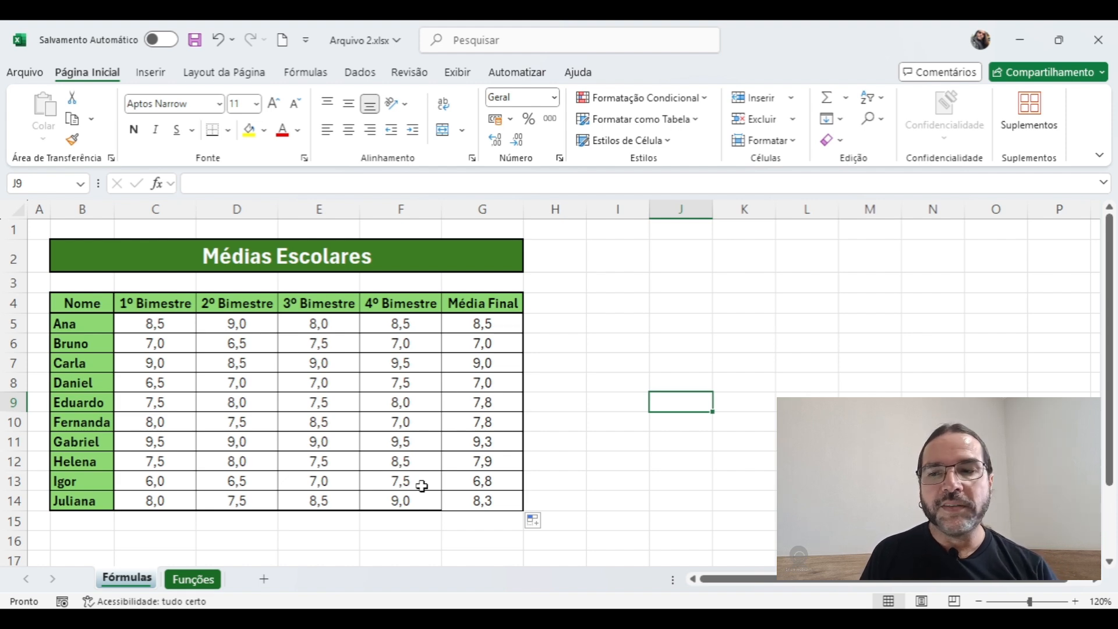
Step: Try to restore the table's outline by applying thick outside borders (Bordas Externas Espessas) to C5:G14
{"action": "left_click", "coordinate": [163, 323]}
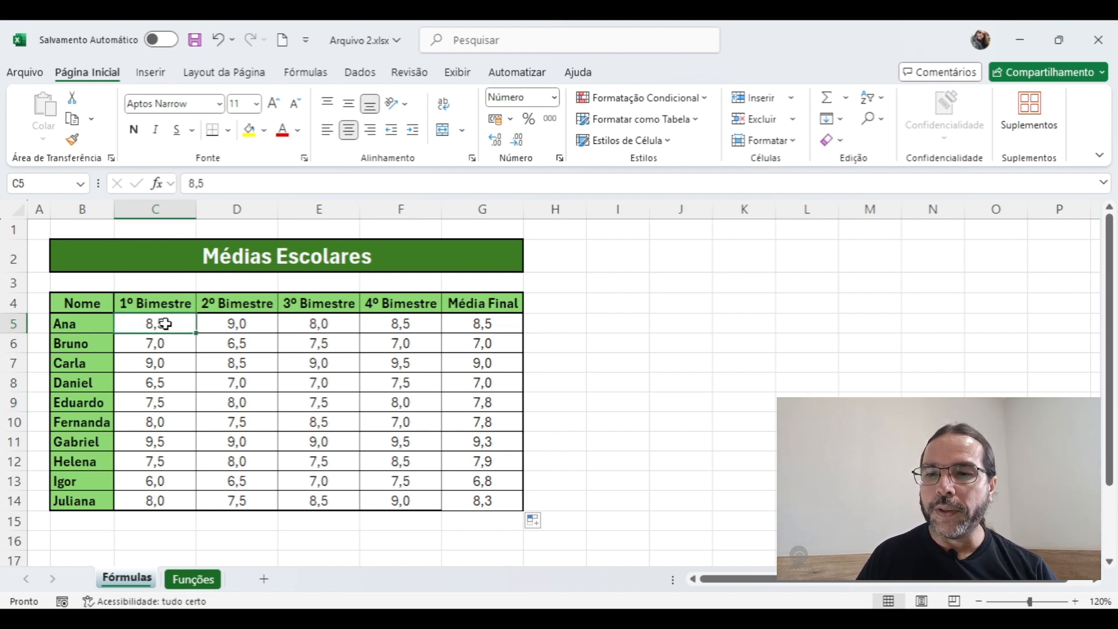
{"action": "left_click_drag", "start_coordinate": [165, 324], "coordinate": [507, 500]}
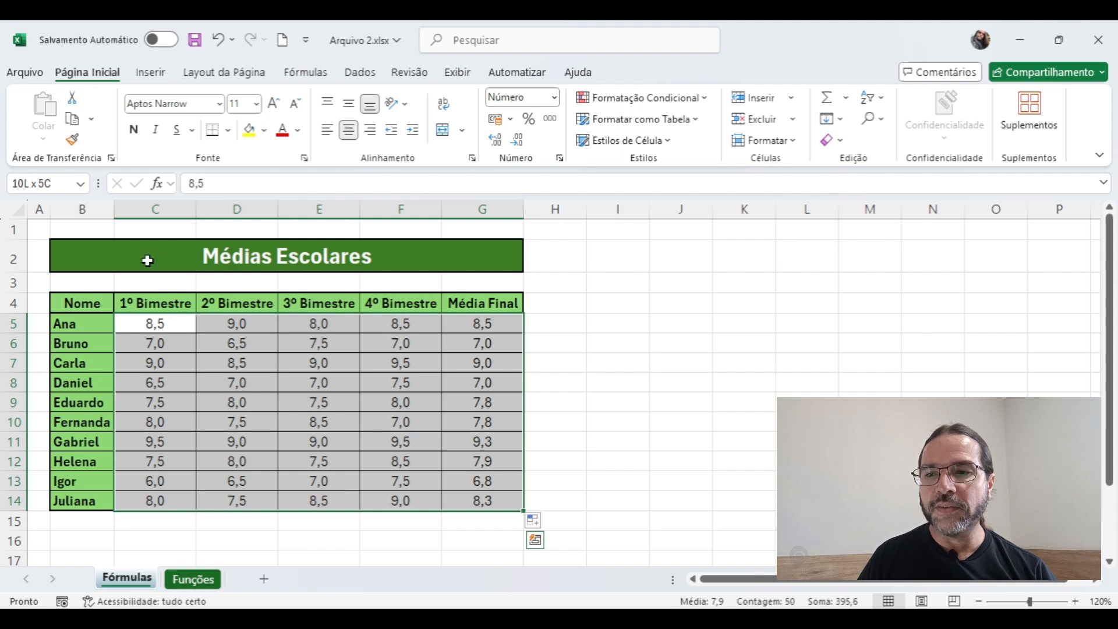
{"action": "left_click", "coordinate": [228, 130]}
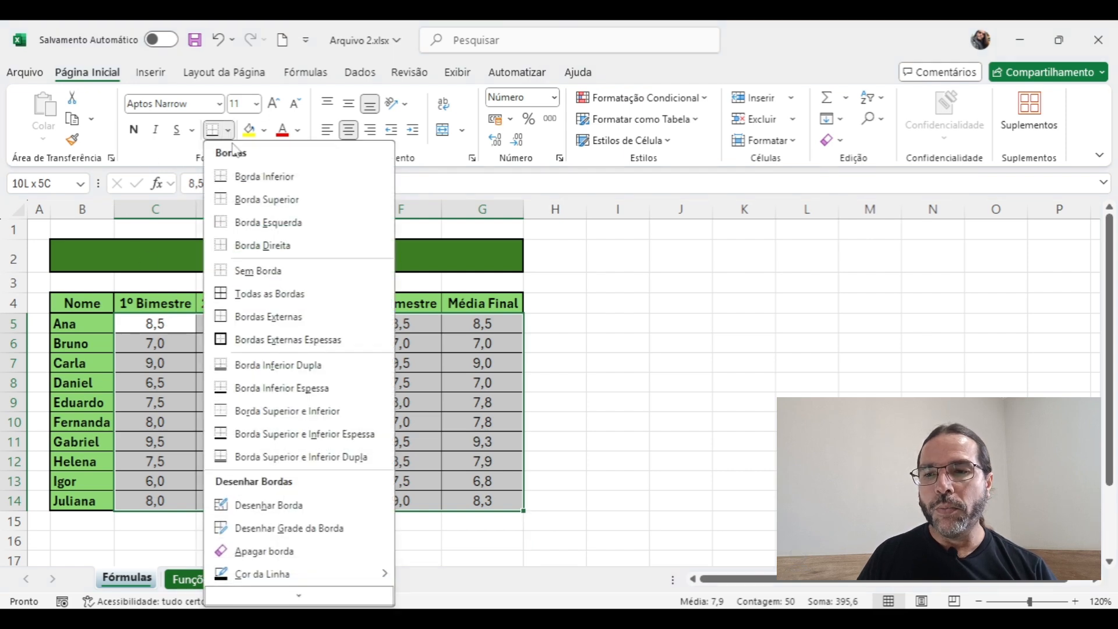
{"action": "left_click", "coordinate": [299, 341]}
{"action": "left_click", "coordinate": [591, 482]}
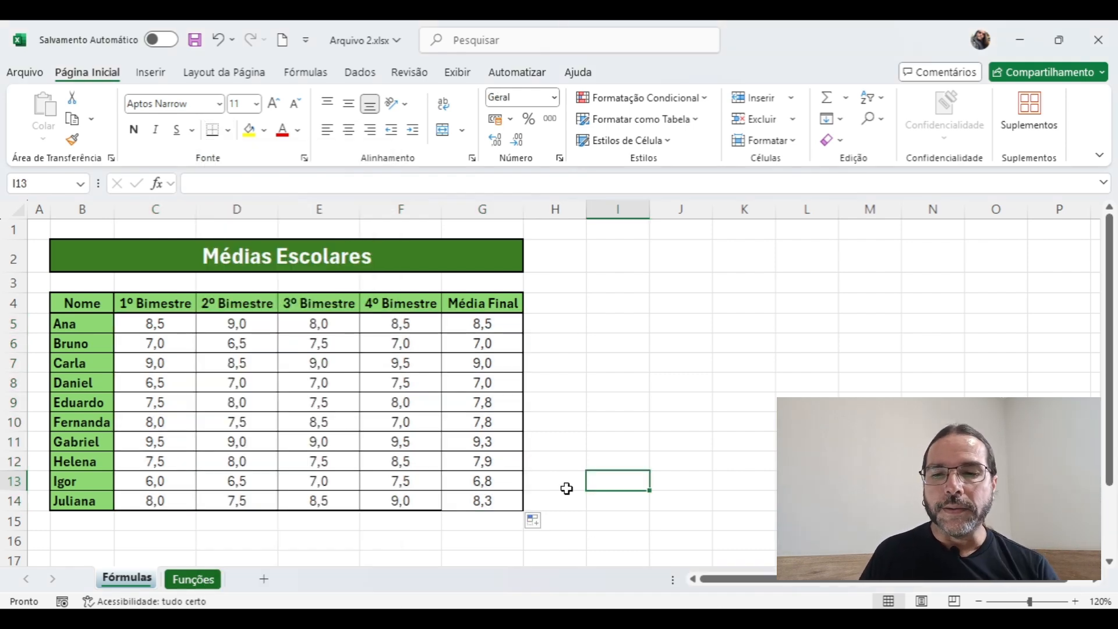
Step: Set the formula fill in G5:G14 to Preencher sem formatação so only the formulas are copied
{"action": "left_click", "coordinate": [535, 524]}
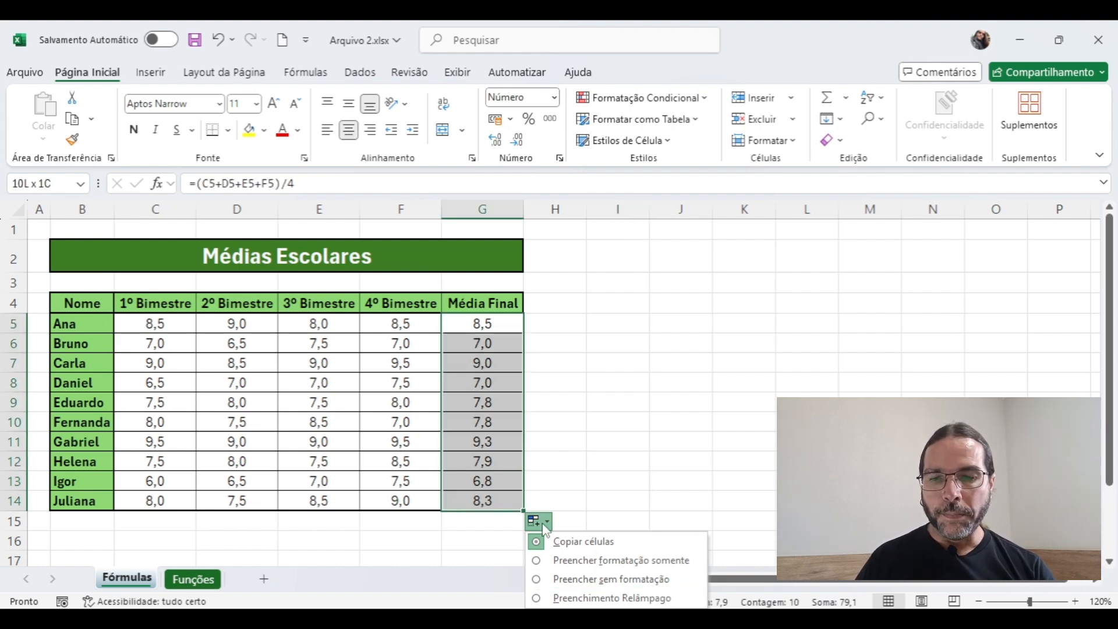
{"action": "left_click", "coordinate": [565, 580]}
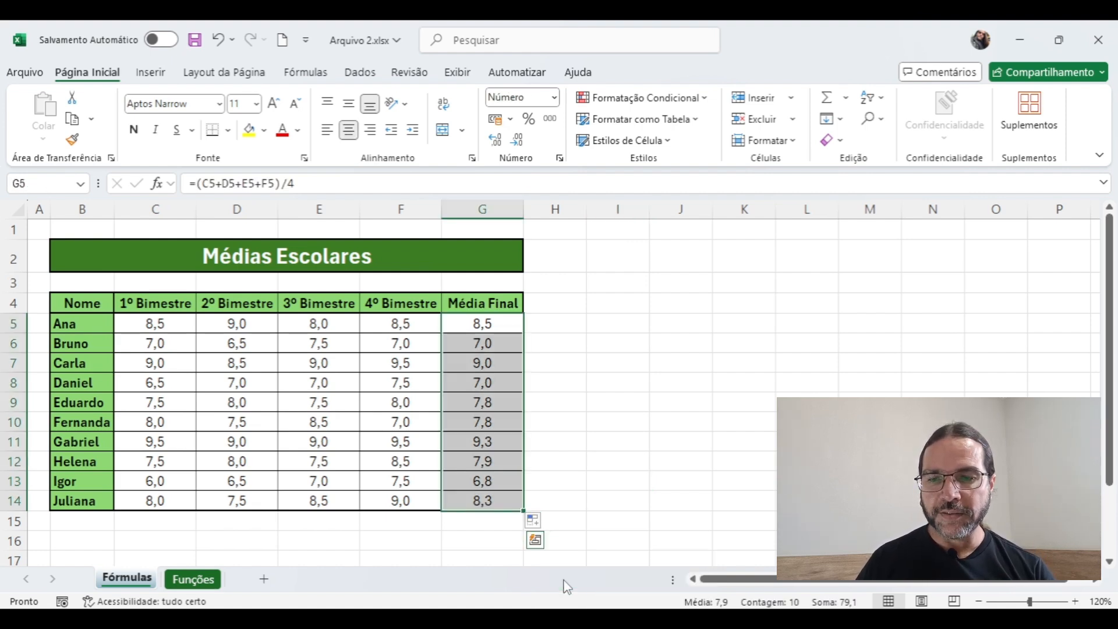
{"action": "left_click", "coordinate": [625, 438]}
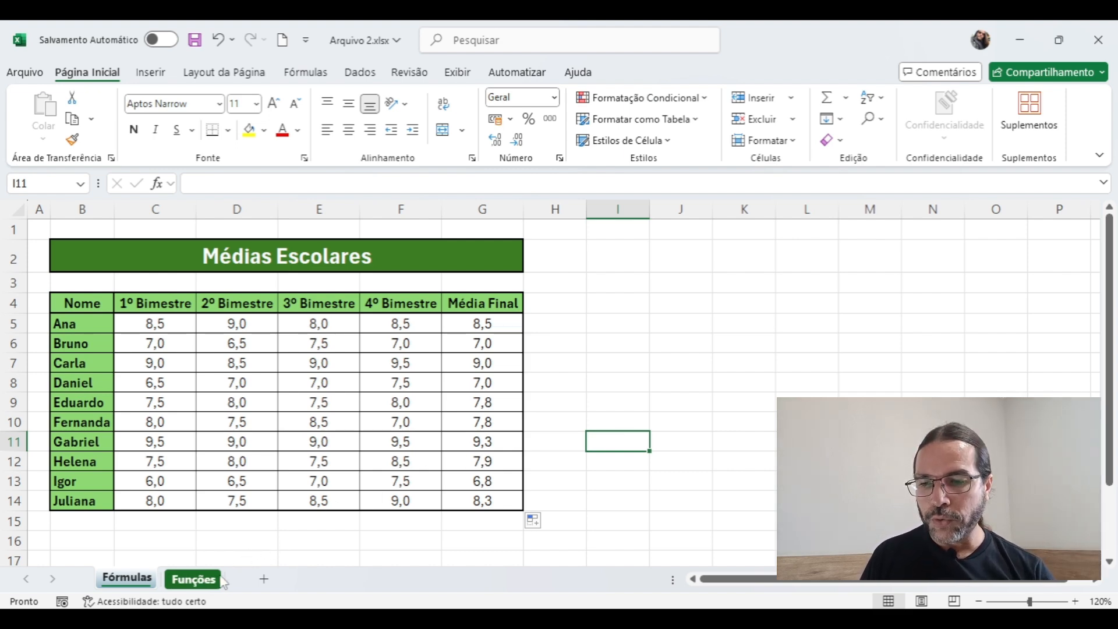
Step: On the Funções sheet, begin a formula with =m in G5, the first Média Final cell
{"action": "left_click", "coordinate": [196, 579]}
{"action": "left_click", "coordinate": [493, 329]}
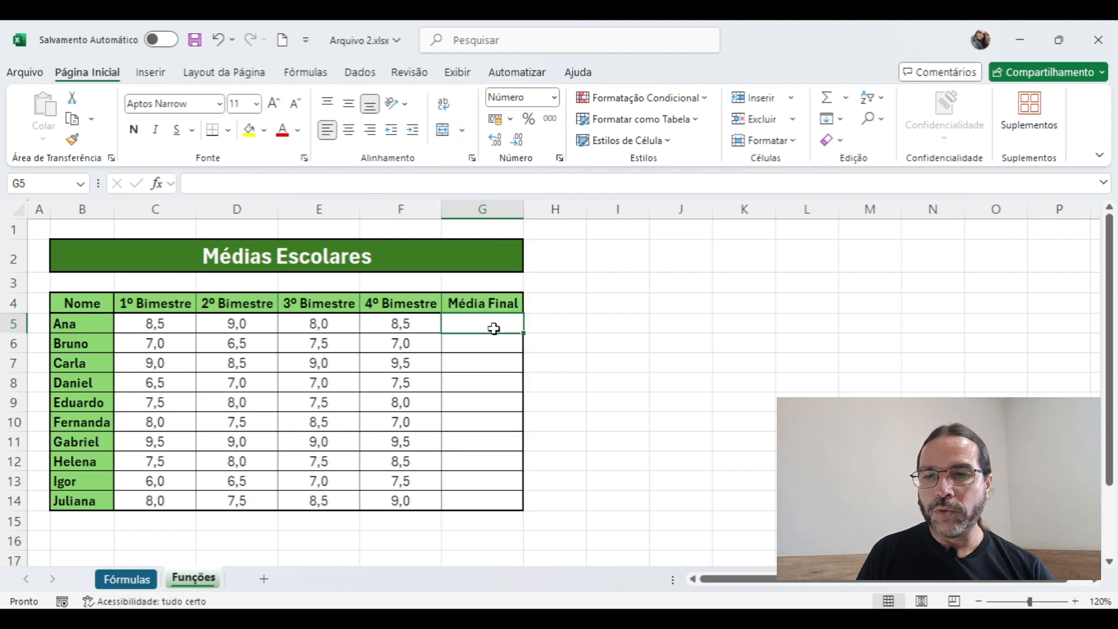
{"action": "type", "text": "="}
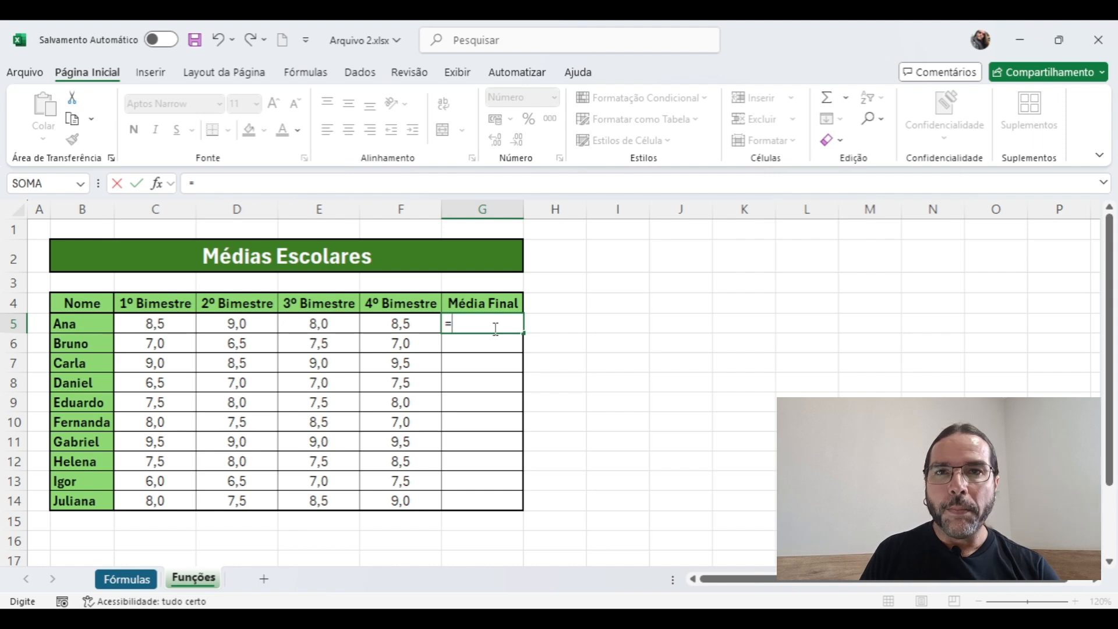
{"action": "type", "text": "m"}
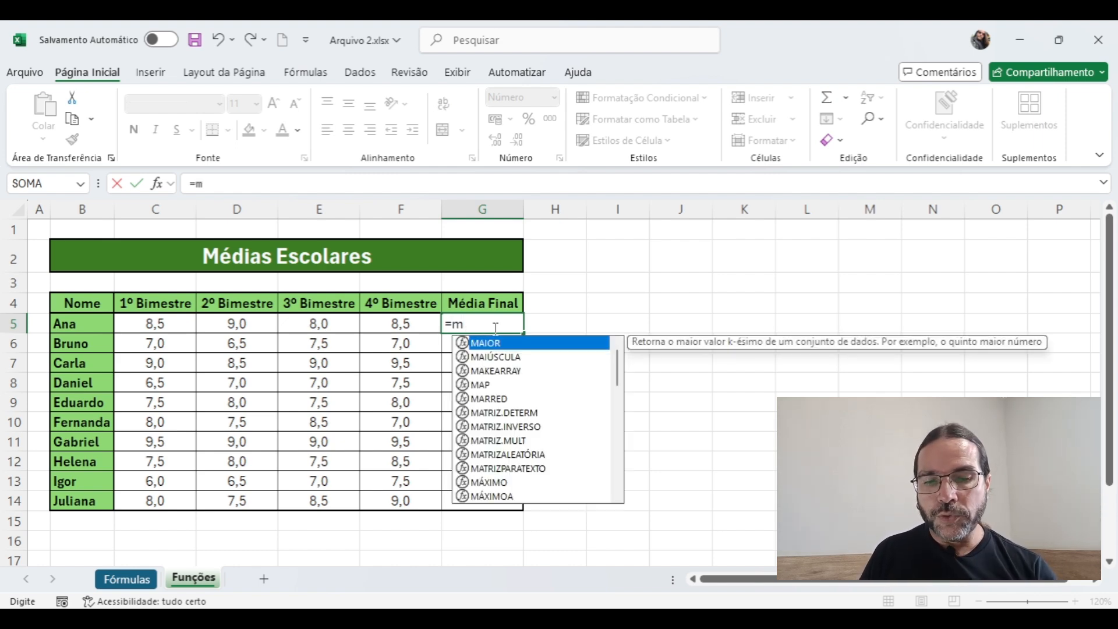
{"action": "key", "text": "Escape"}
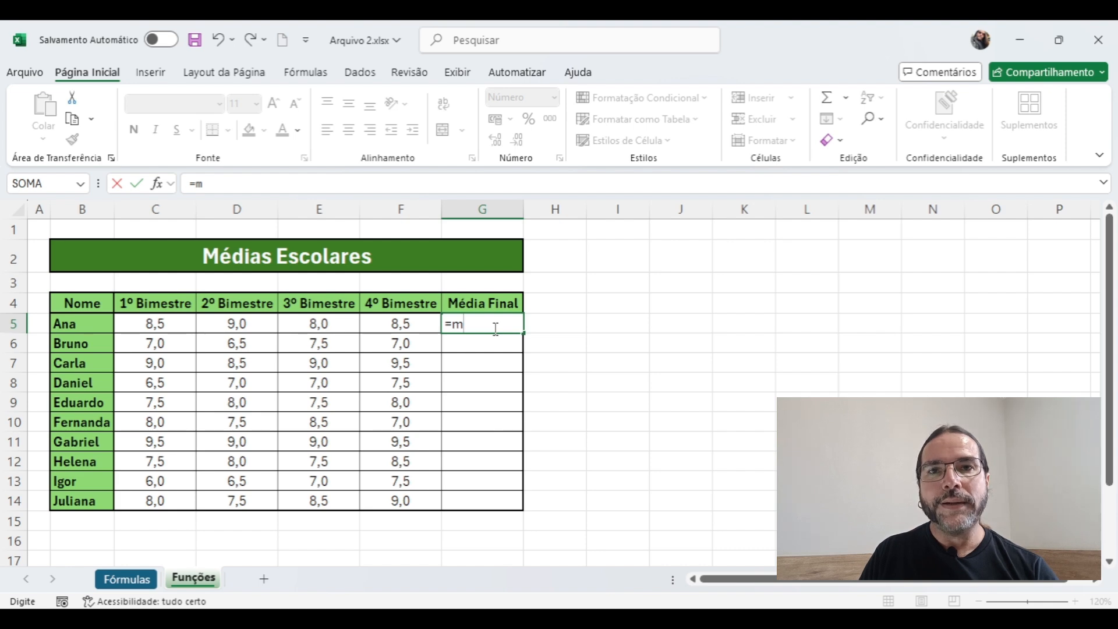
Step: Compare the function suggestions offered in G5 for the accented =mé and the unaccented =me
{"action": "type", "text": "é"}
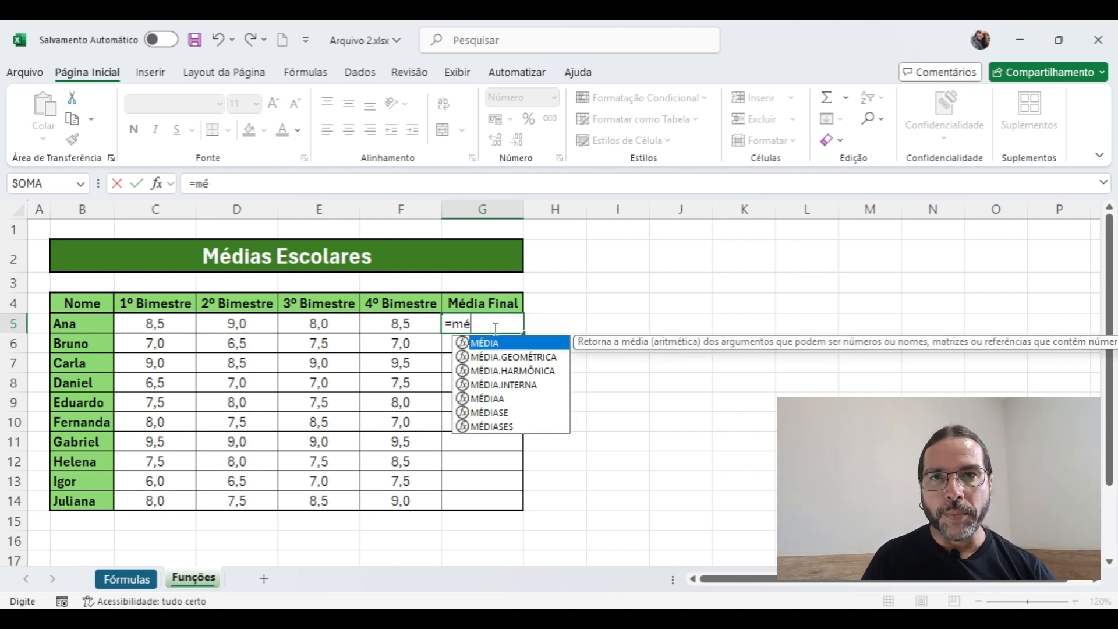
{"action": "key", "text": "BackSpace"}
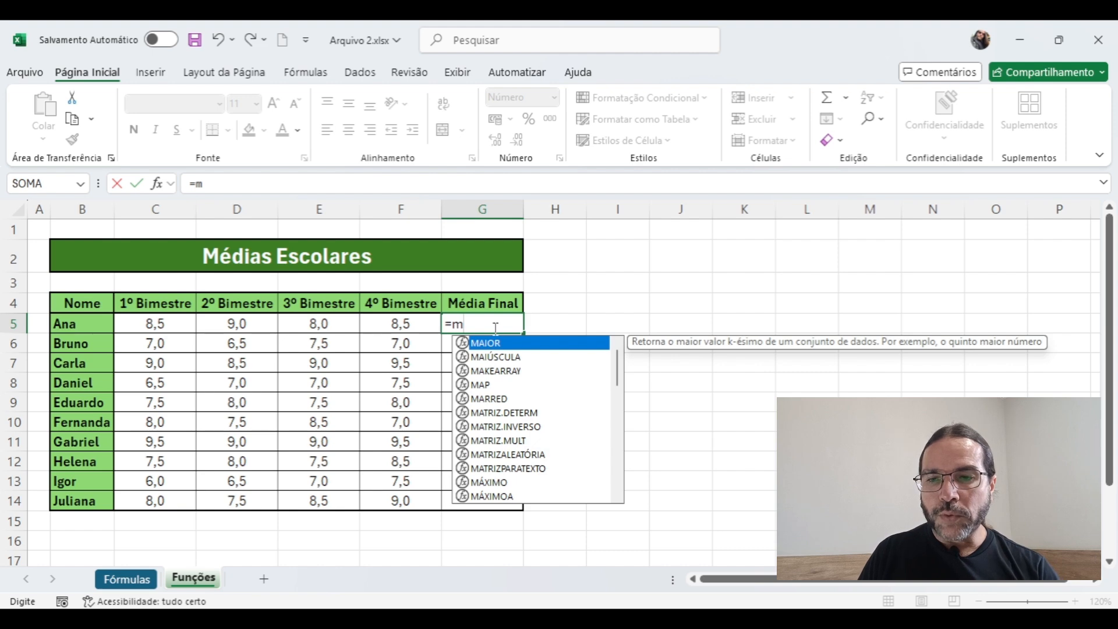
{"action": "type", "text": "e"}
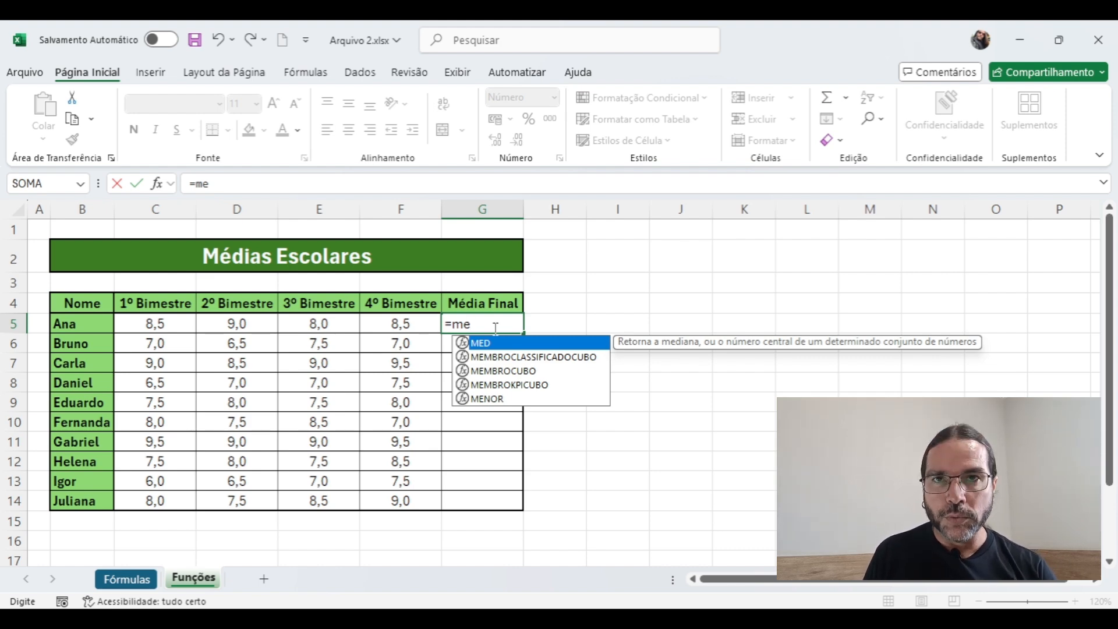
{"action": "key", "text": "BackSpace"}
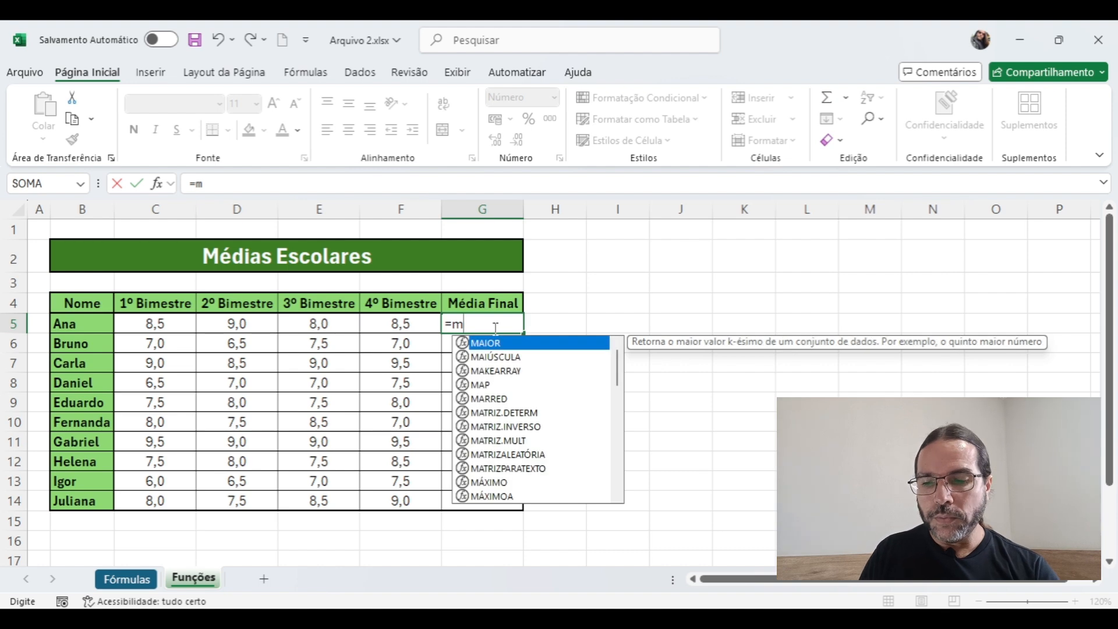
Step: Complete the G5 formula as =MÉDIA(C5:F5) to average the four bimester grades
{"action": "type", "text": "é"}
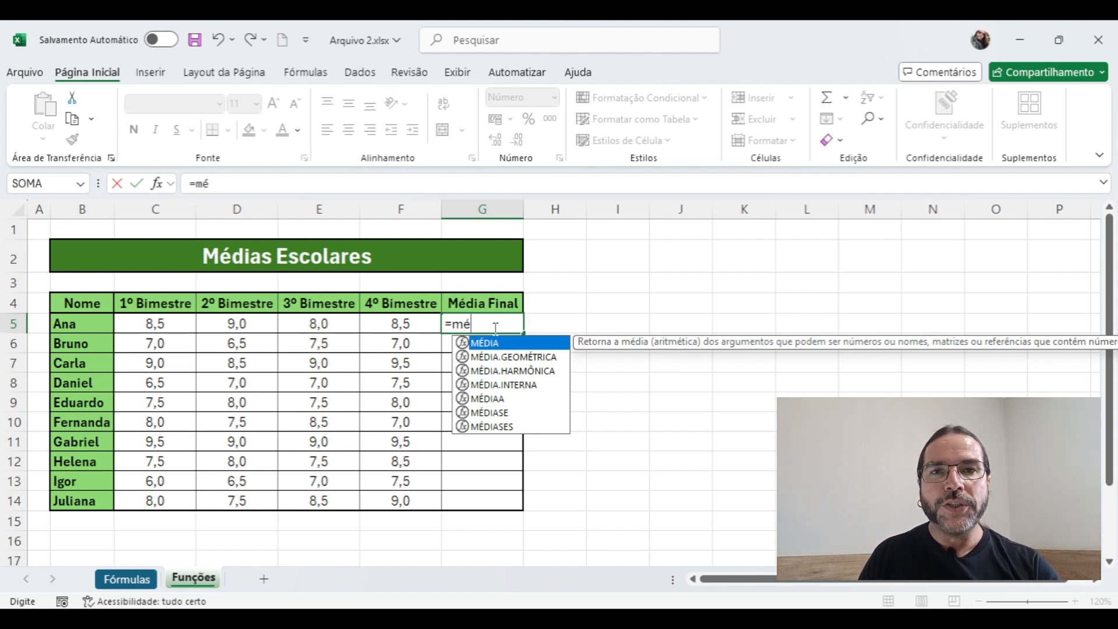
{"action": "key", "text": "Tab"}
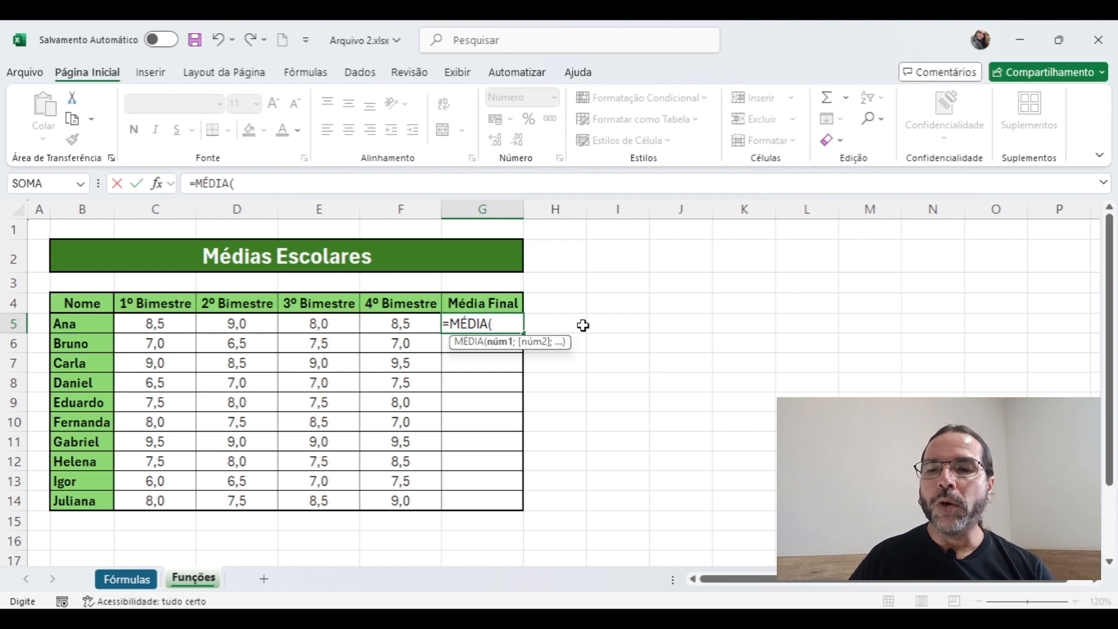
{"action": "left_click_drag", "start_coordinate": [185, 324], "coordinate": [376, 317]}
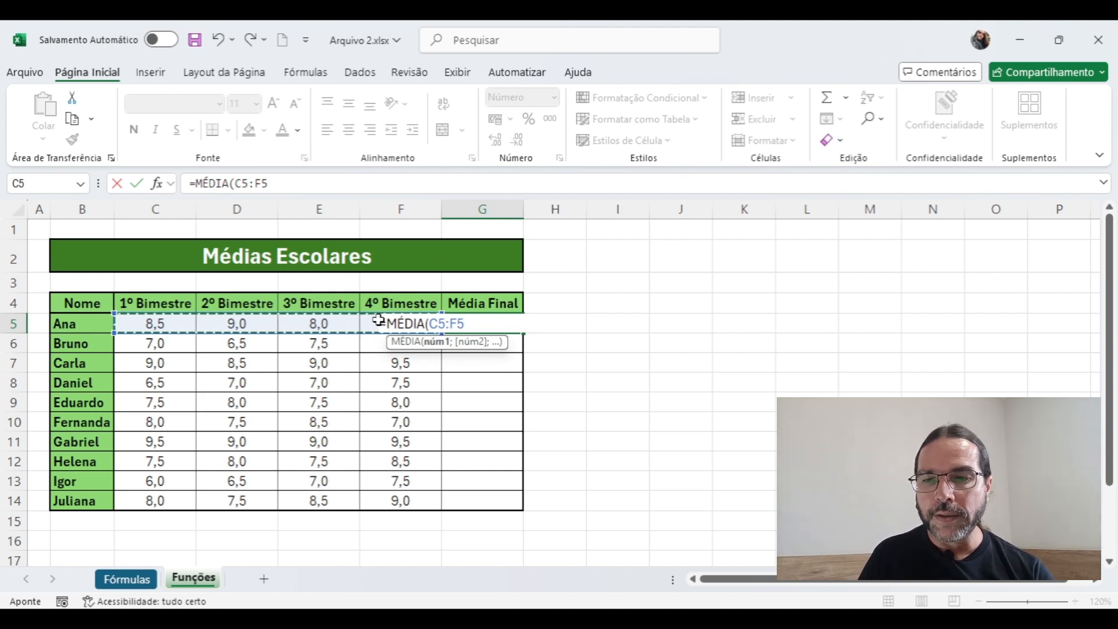
{"action": "key", "text": "Return"}
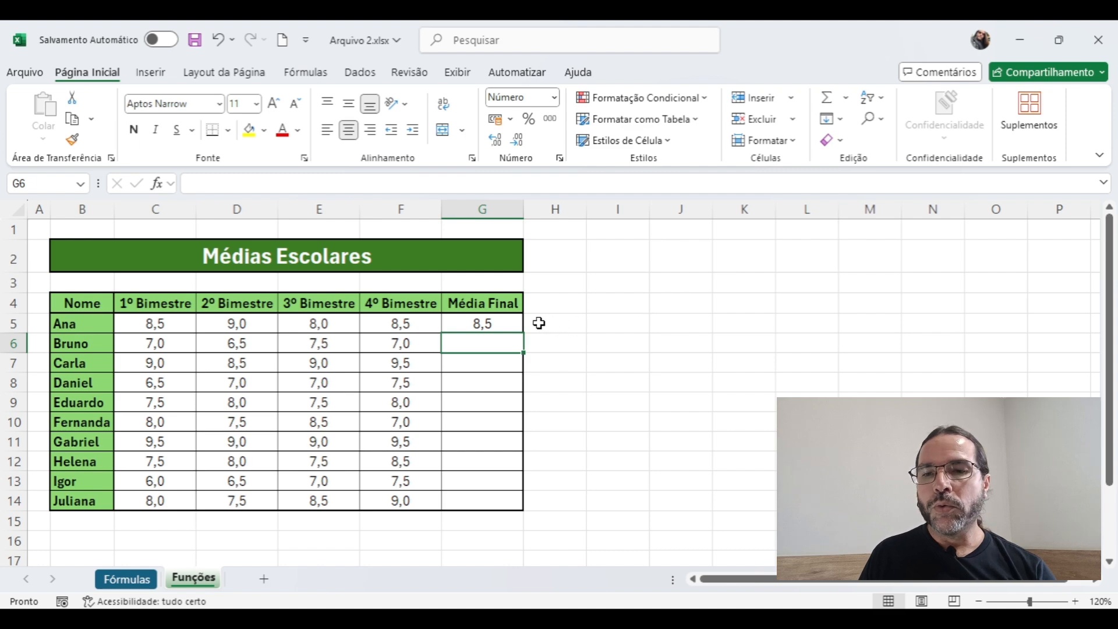
Step: Fill the MÉDIA function from G5 down through G14 on the Funções sheet
{"action": "left_click", "coordinate": [507, 322]}
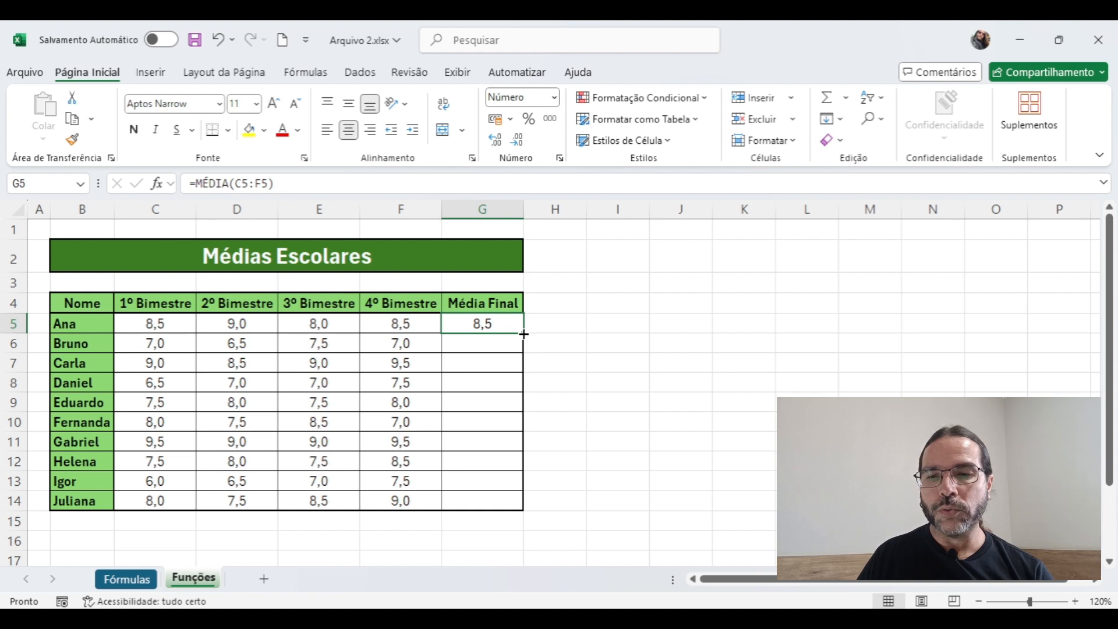
{"action": "left_click_drag", "start_coordinate": [523, 334], "coordinate": [524, 506]}
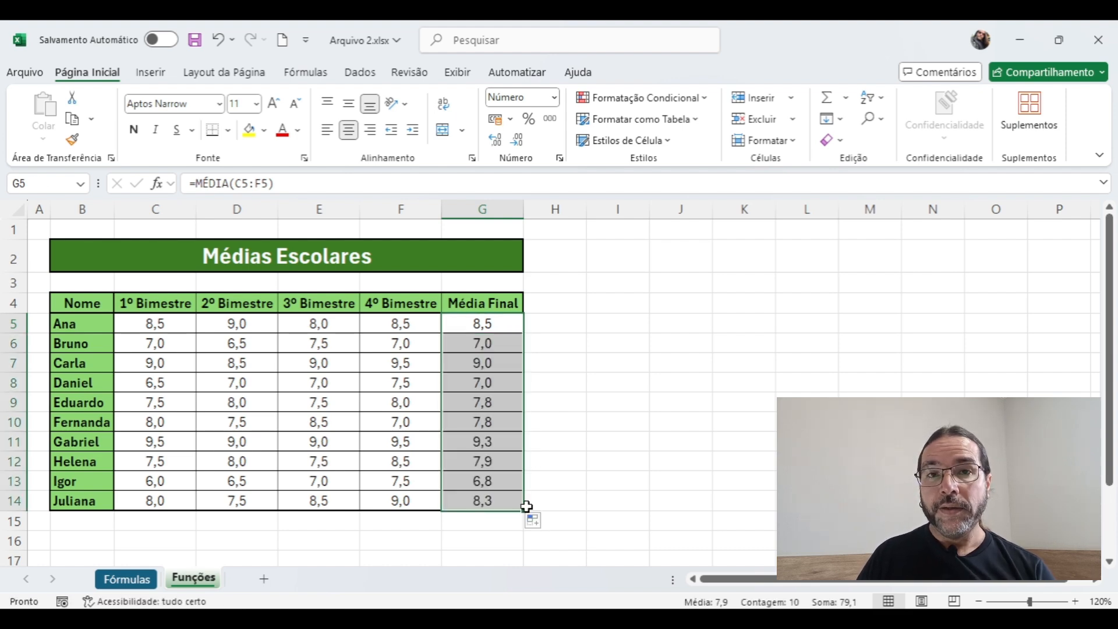
{"action": "left_click", "coordinate": [604, 478]}
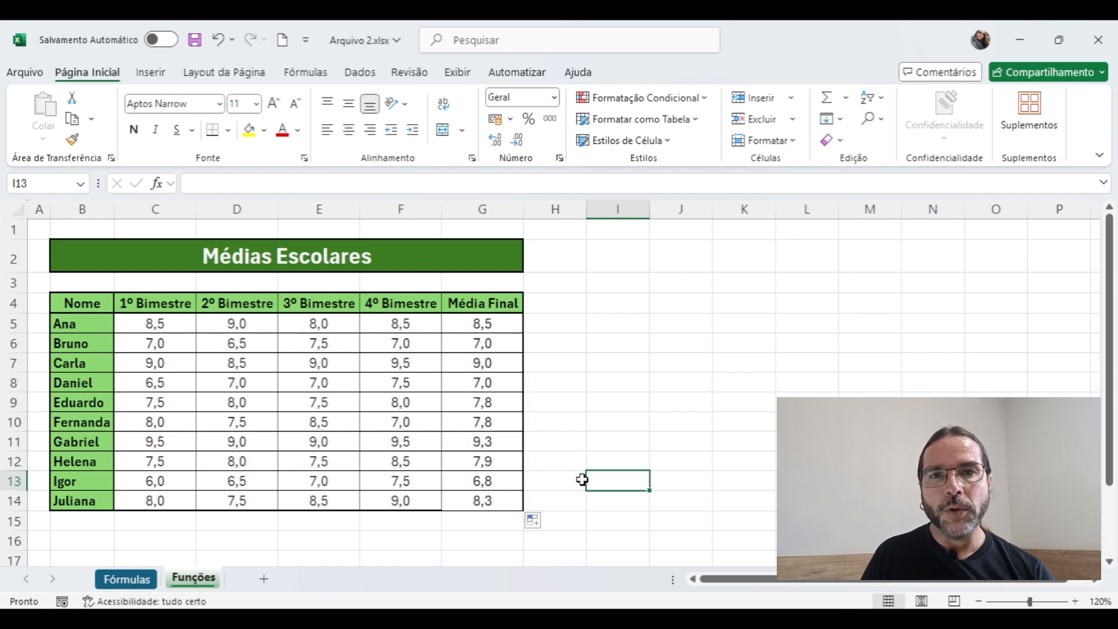
Step: Set the MÉDIA fill in G5:G14 to Preencher sem formatação to keep the table's original borders
{"action": "left_click", "coordinate": [534, 521]}
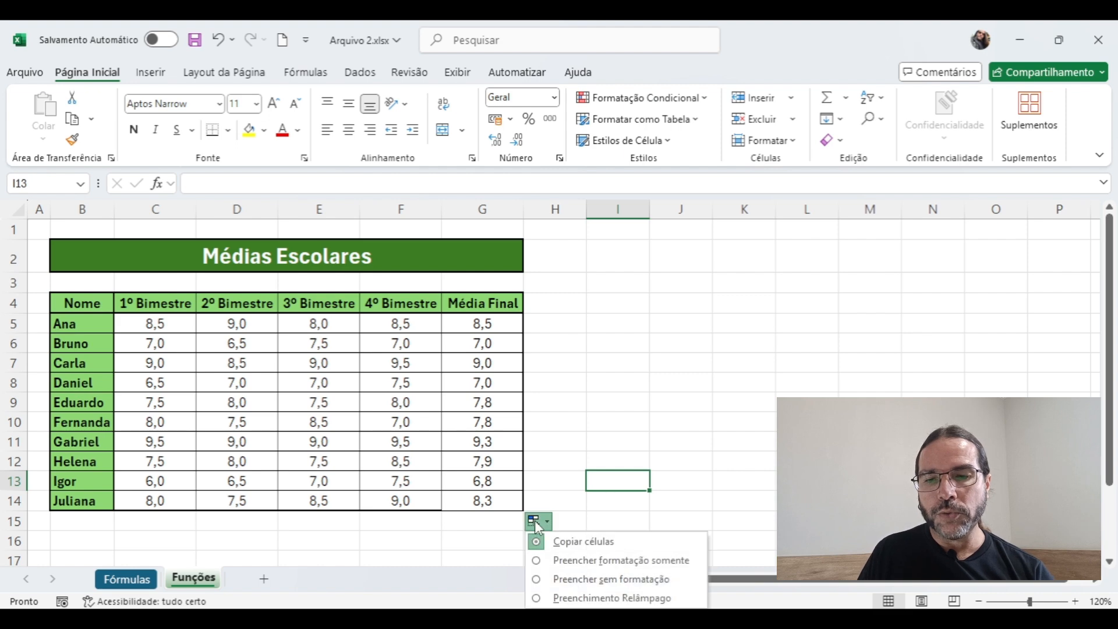
{"action": "left_click", "coordinate": [572, 583]}
{"action": "left_click", "coordinate": [627, 474]}
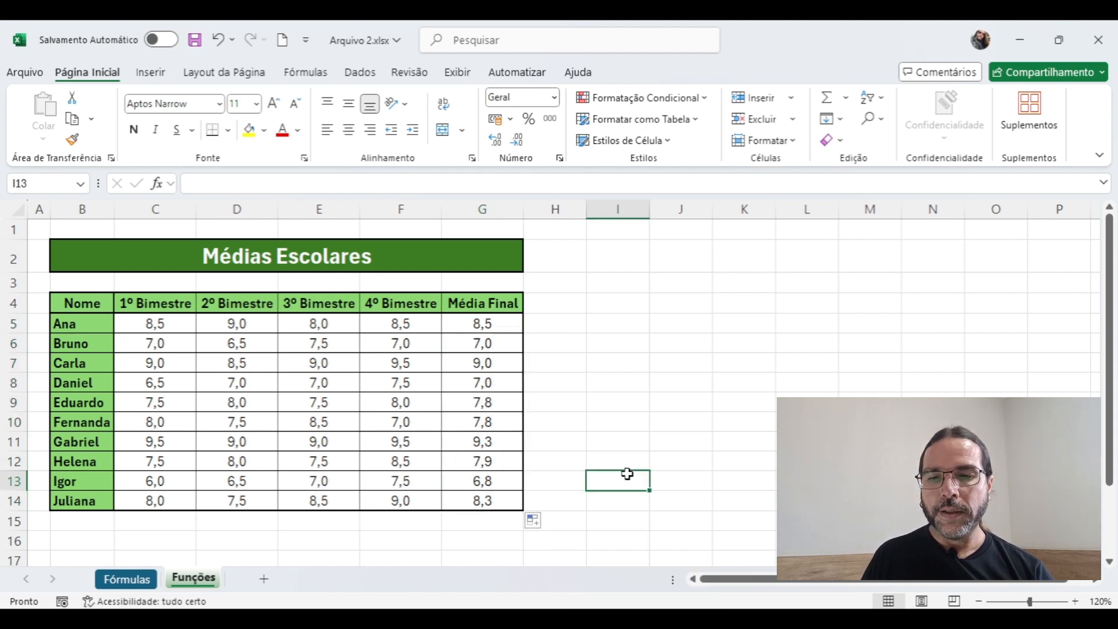